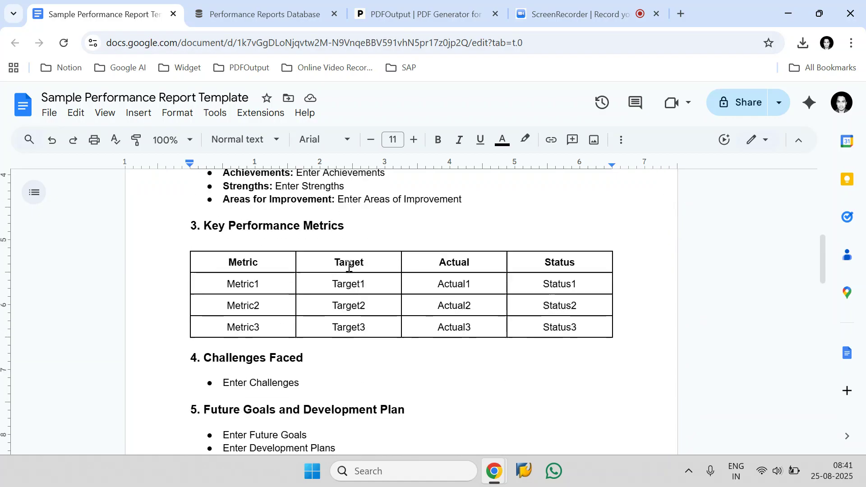
Review the performance report template from its beginning and the three employee records in the Notion Performance Reports Database
scroll(349, 266, up, 15)
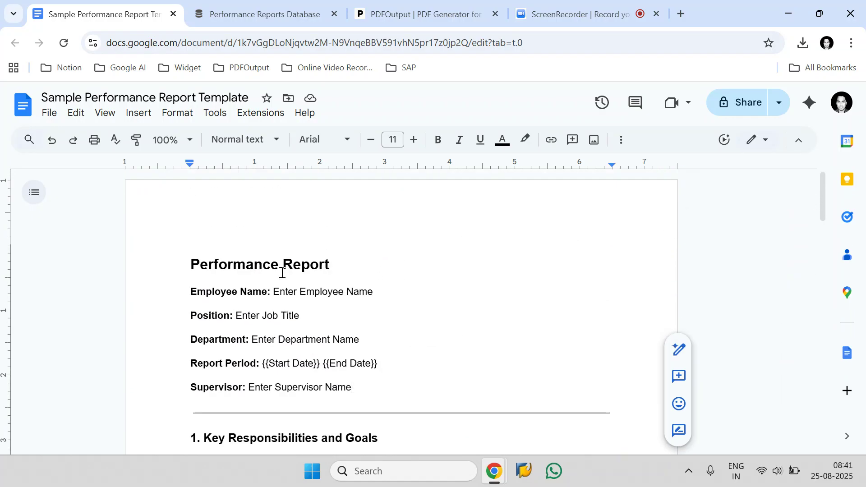
click(287, 11)
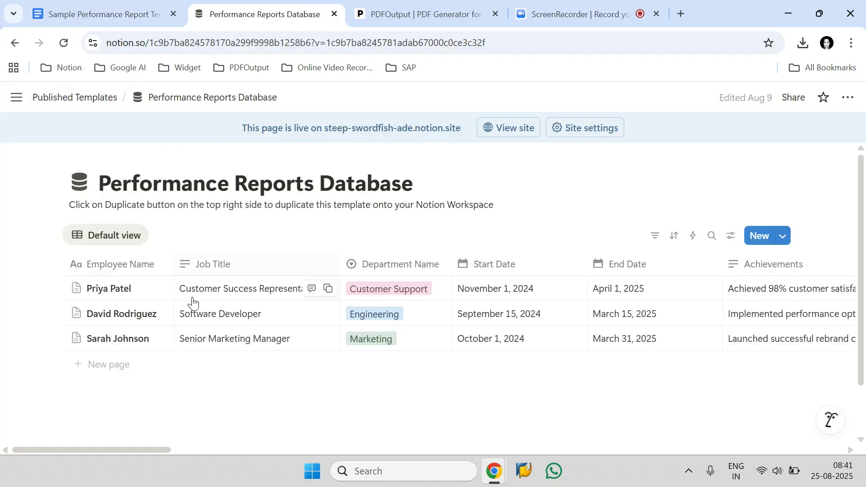
mouse_move(131, 451)
mouse_down()
mouse_move(470, 448)
mouse_move(140, 451)
mouse_move(120, 462)
mouse_up()
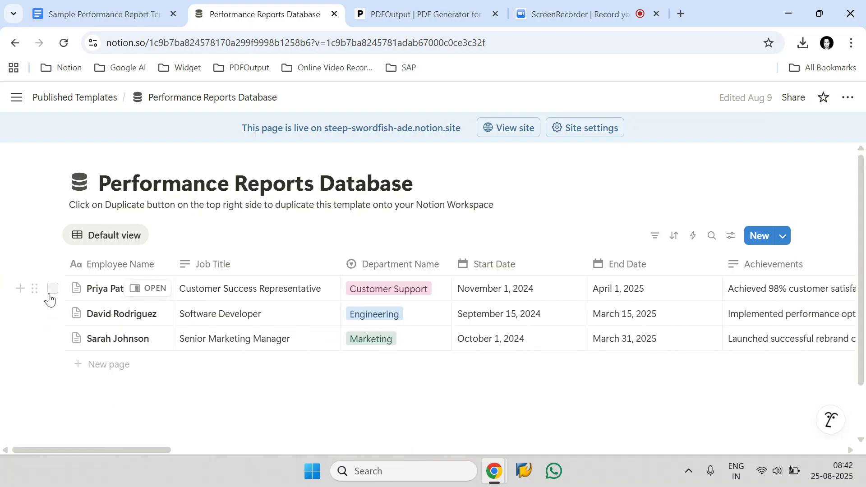
click(53, 288)
click(52, 313)
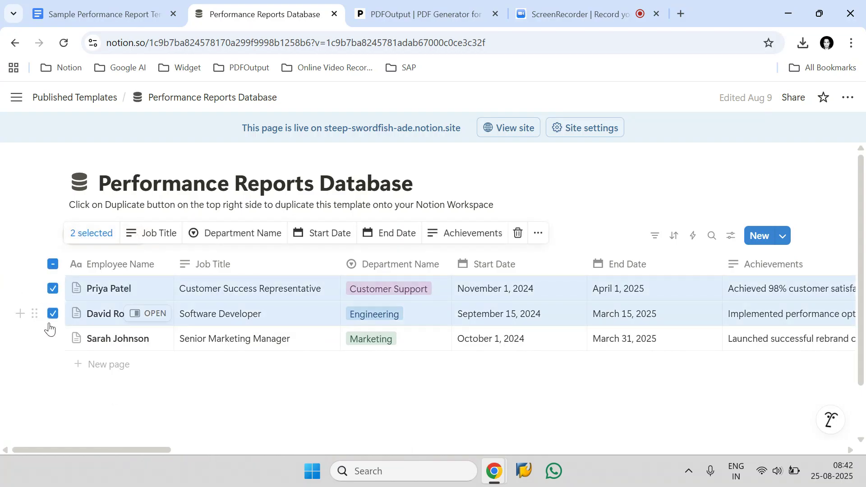
click(53, 339)
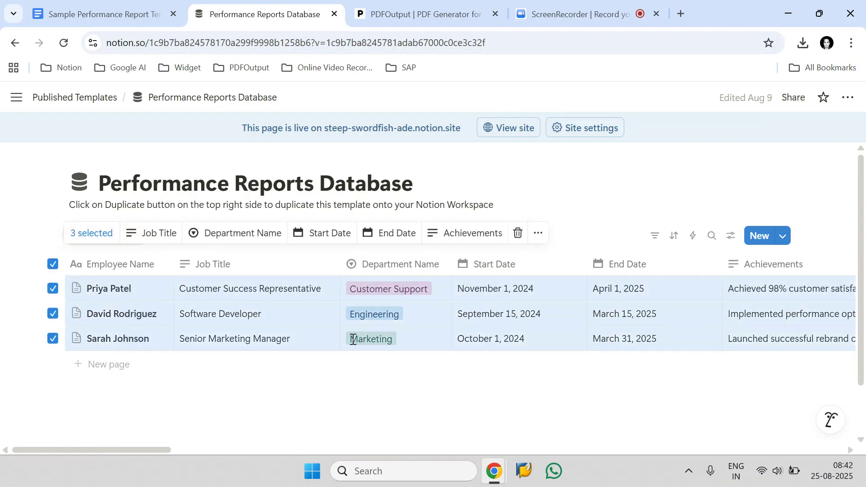
click(50, 265)
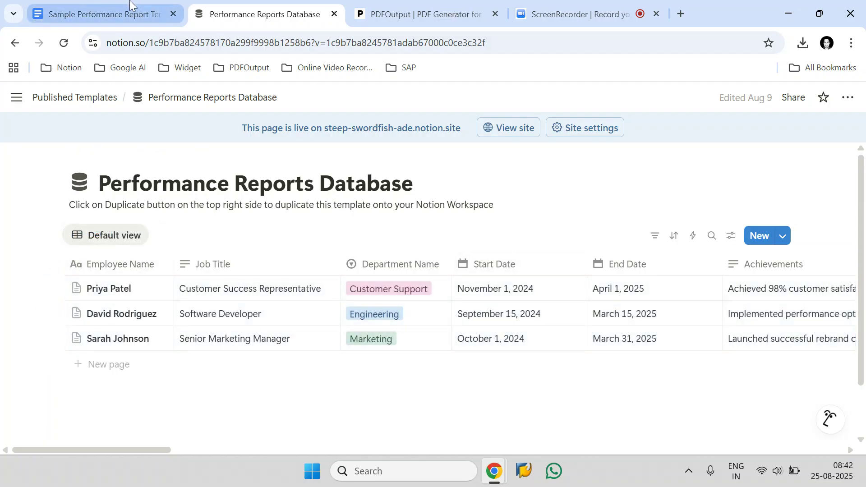
Compare the placeholder fields in the Google Docs report template with the columns of the Notion database
click(153, 13)
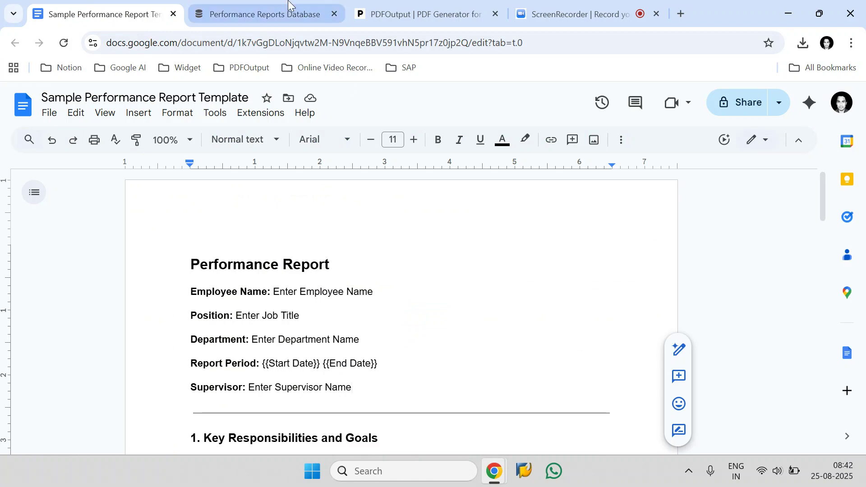
click(262, 14)
click(135, 12)
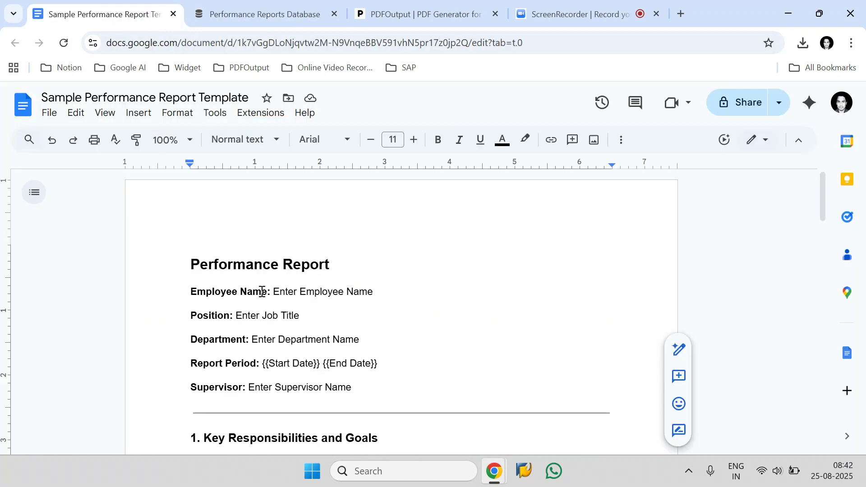
click(262, 14)
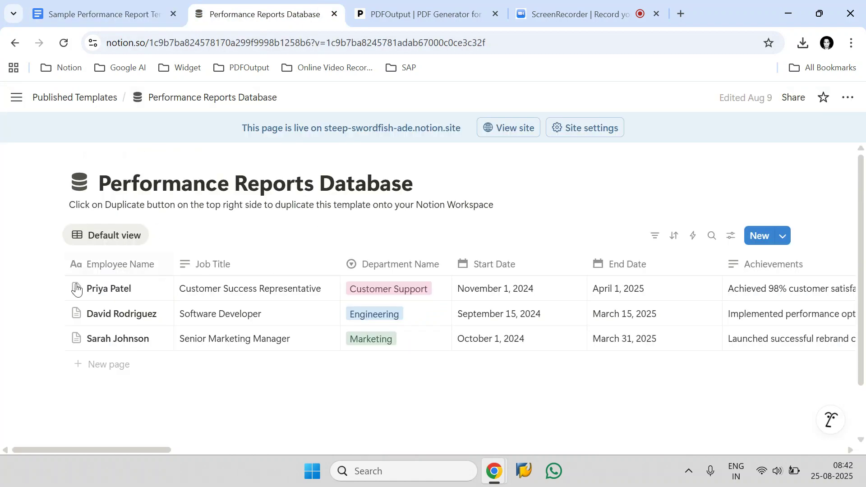
click(102, 19)
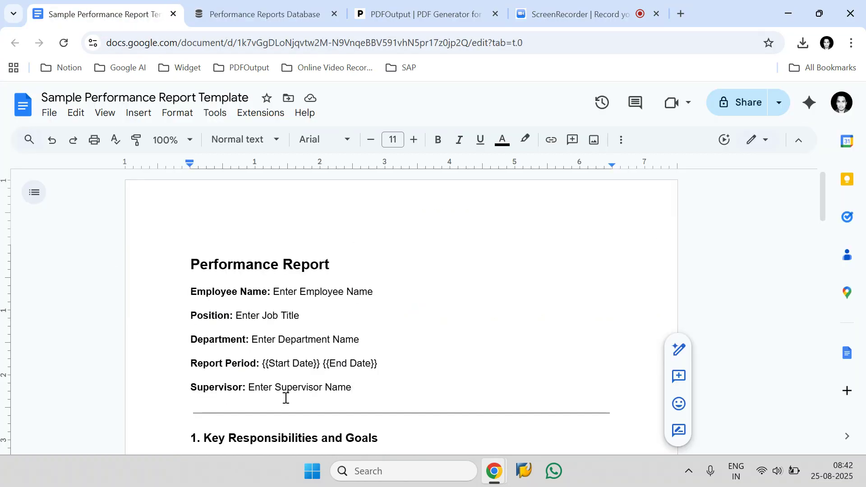
Switch to the PDFOutput site and sign in with the Google account that owns the template
click(420, 13)
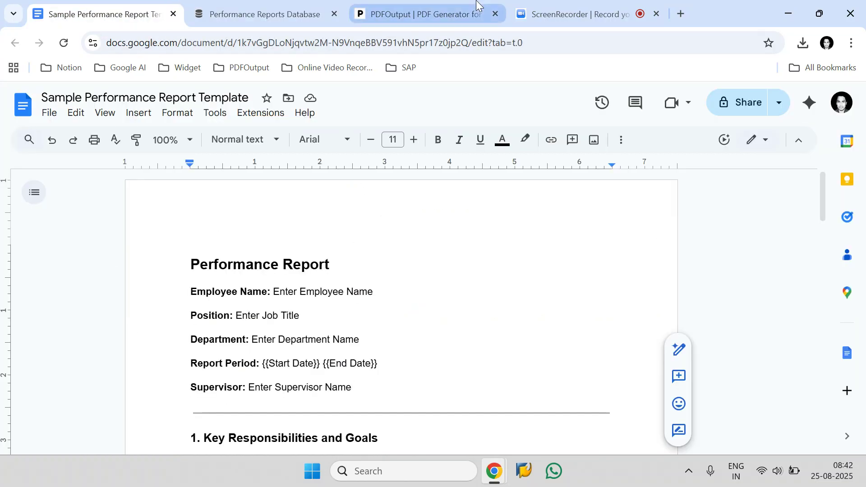
drag(171, 116, 41, 118)
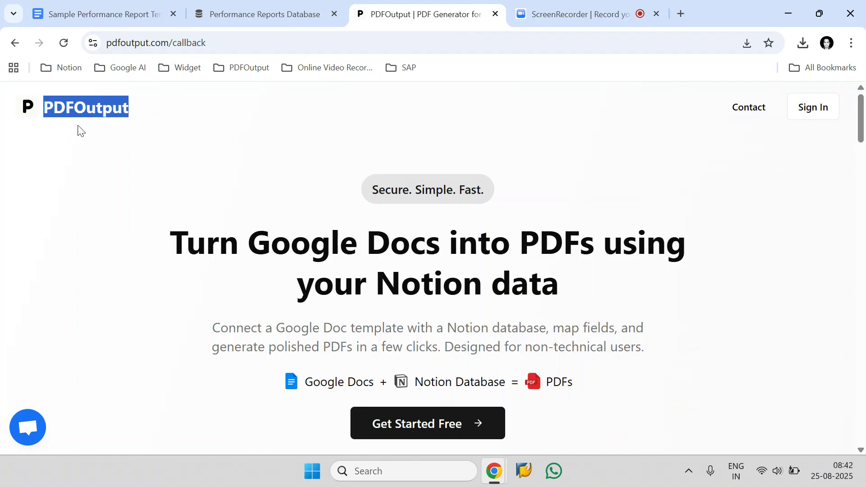
click(127, 138)
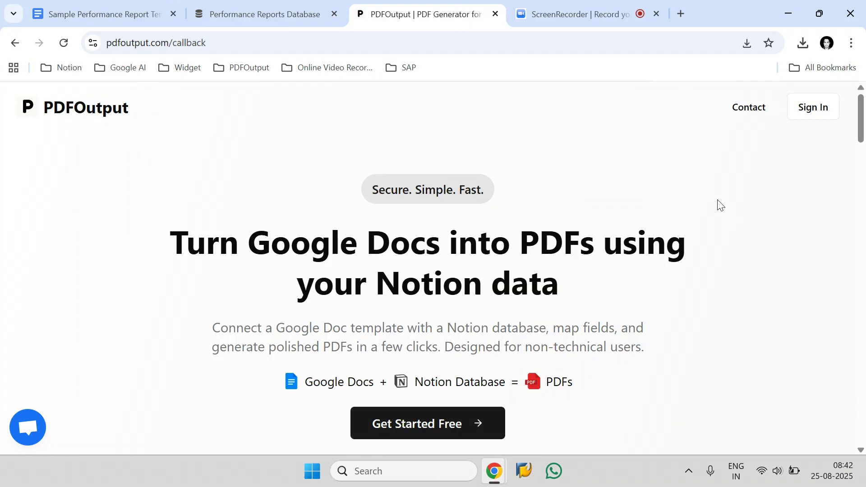
click(368, 425)
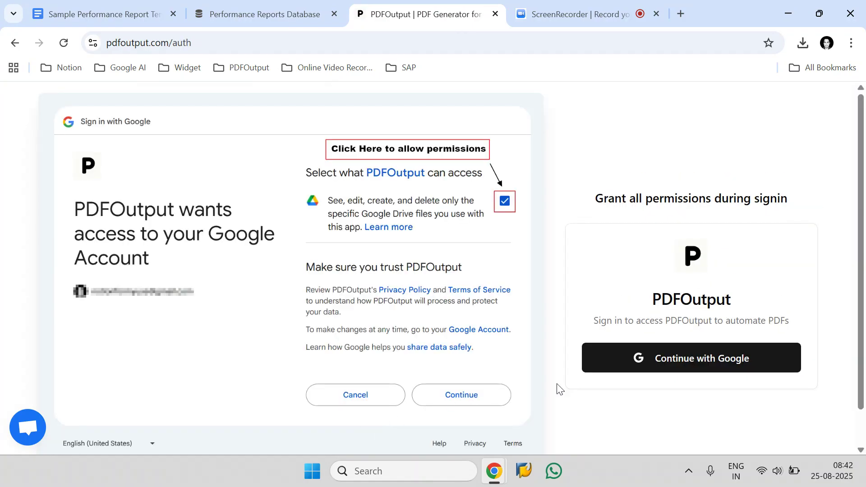
click(668, 355)
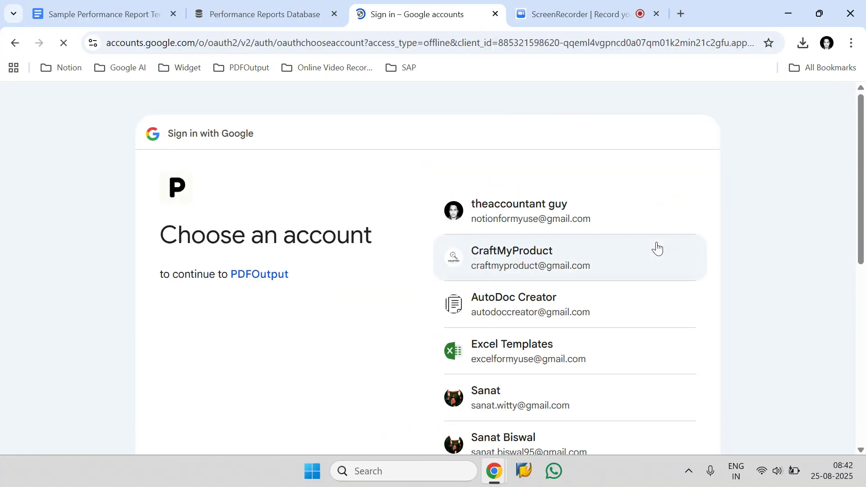
click(658, 213)
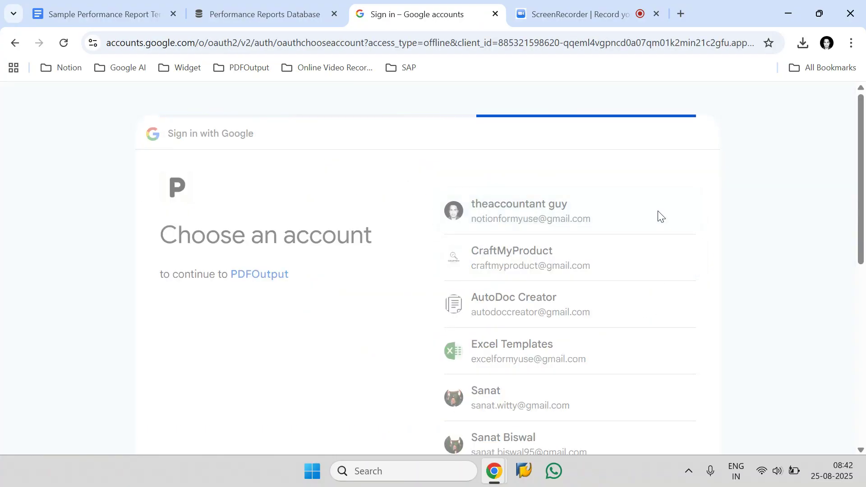
scroll(646, 358, down, 2)
click(645, 355)
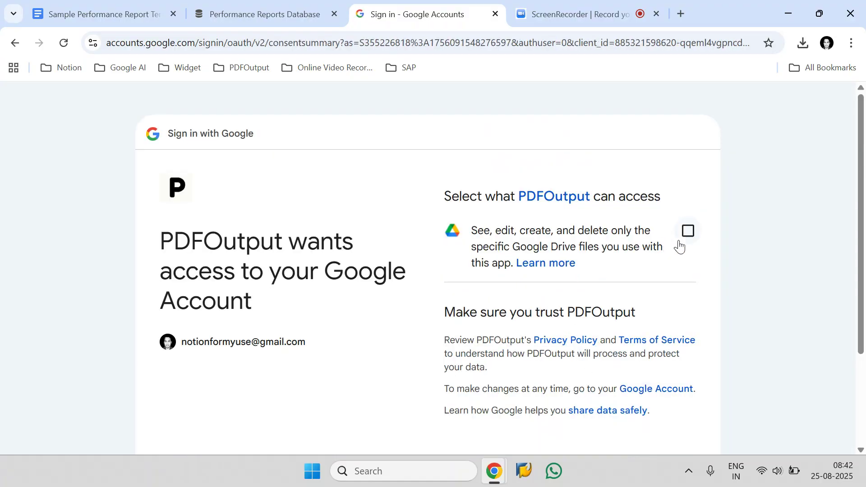
Grant PDFOutput permission to see, edit, create and delete the specific Google Drive files used with it, and continue
click(681, 243)
scroll(657, 361, down, 3)
click(655, 355)
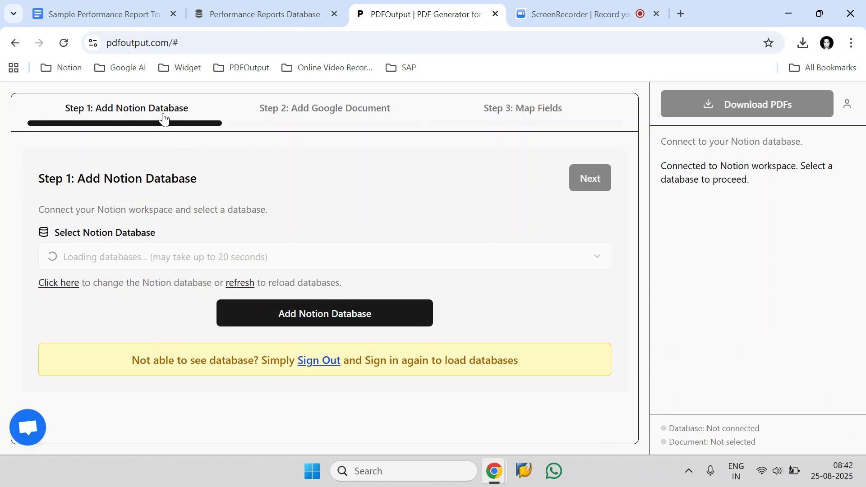
Start adding a Notion database in PDFOutput and copy the title "Performance Reports Database" from its Notion page
click(336, 310)
click(551, 316)
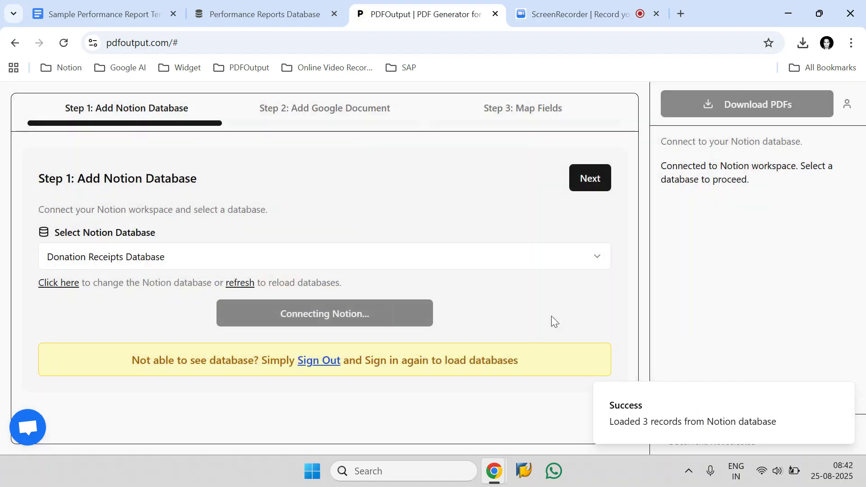
click(248, 13)
drag(412, 189, 101, 185)
right_click(126, 185)
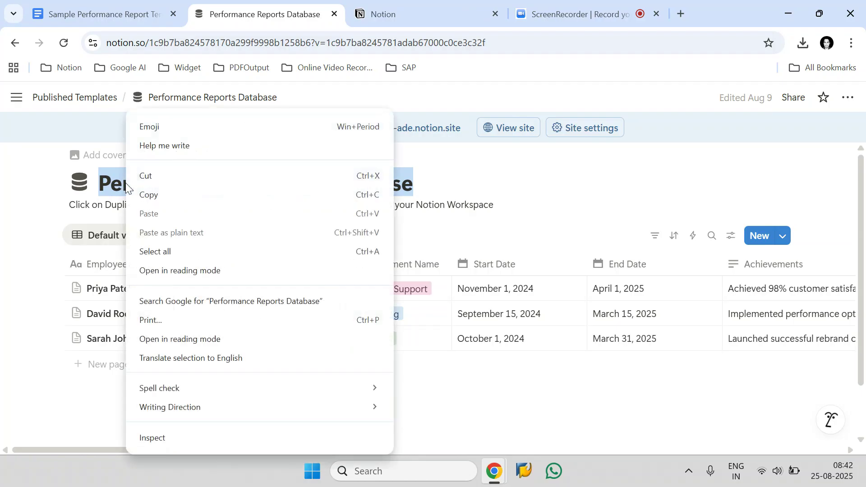
click(149, 195)
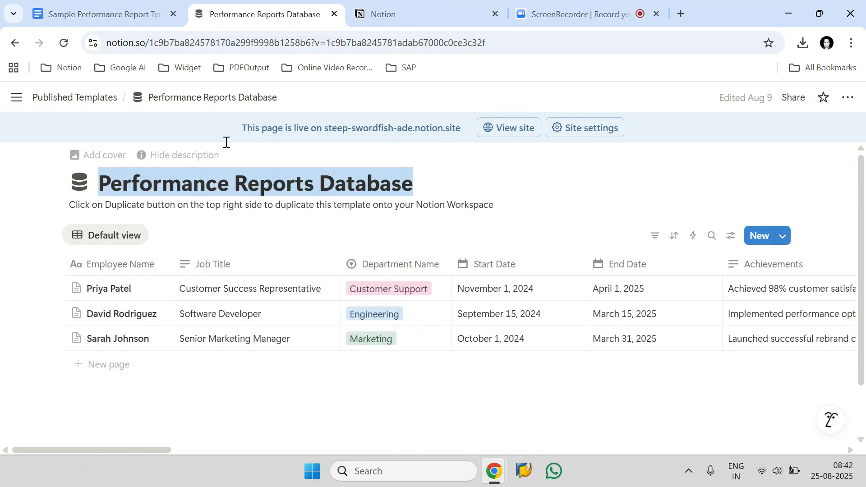
Proceed to Notion's page selection for PDFOutput access and search for "Performance Reports Database"
click(391, 11)
click(491, 389)
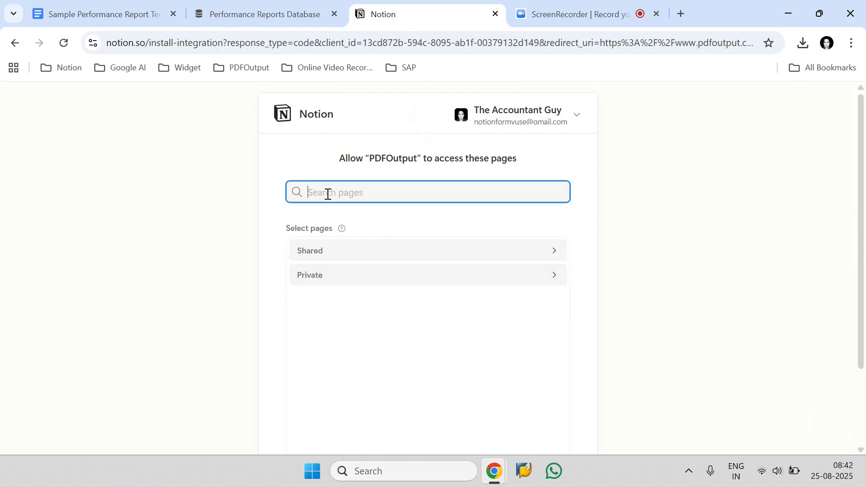
right_click(328, 194)
click(356, 300)
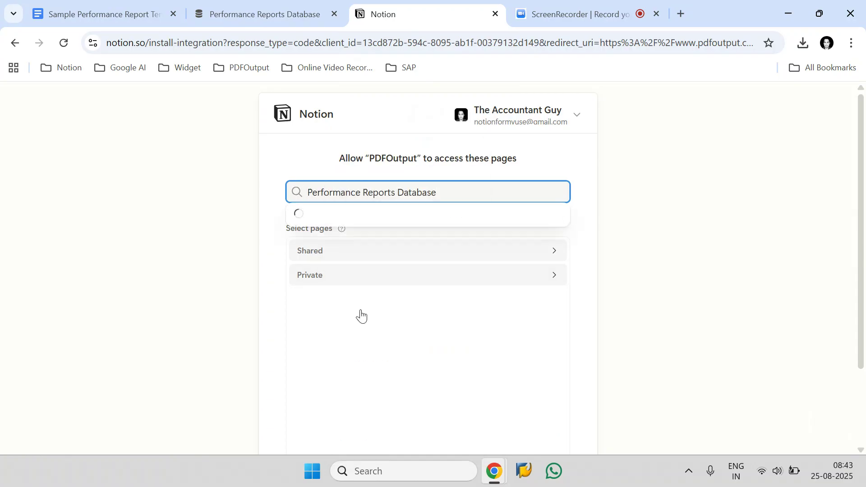
click(531, 209)
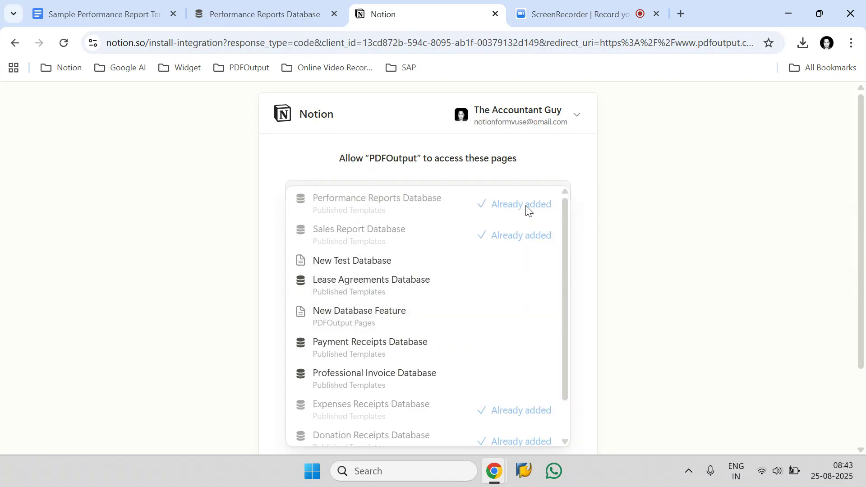
click(527, 171)
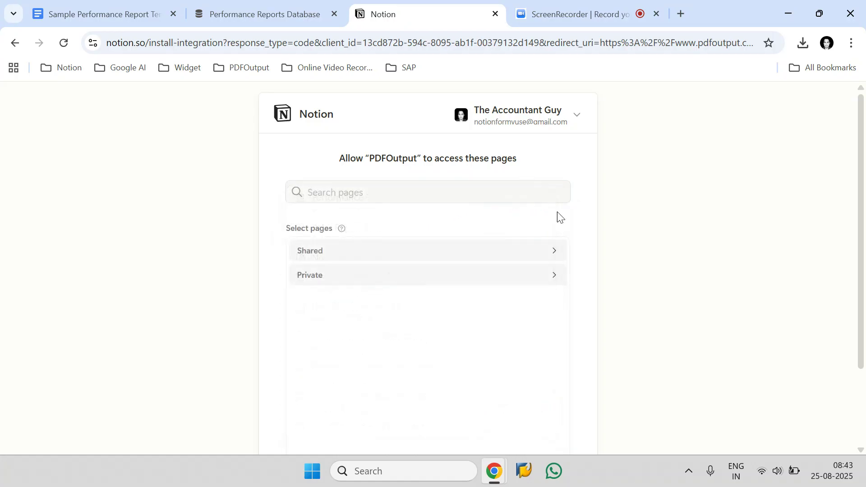
Remove all manually selected private databases except Performance Reports Database and allow PDFOutput access to it
click(525, 275)
scroll(519, 286, down, 3)
scroll(512, 287, up, 2)
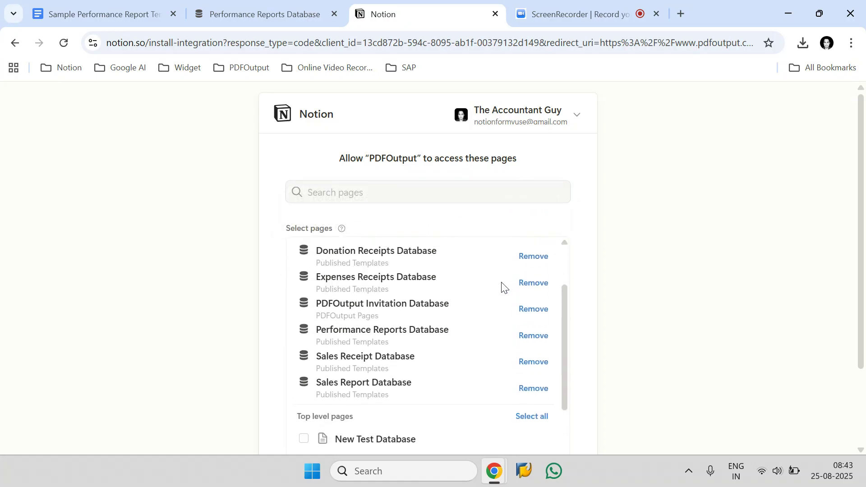
click(530, 363)
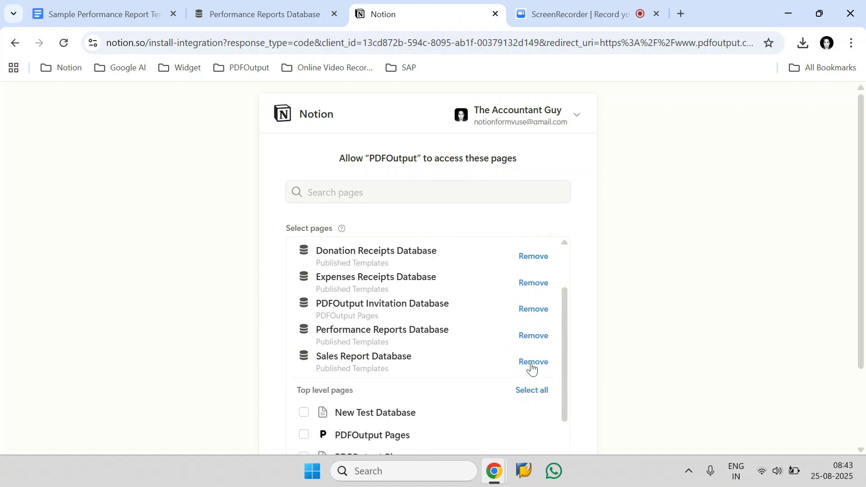
click(532, 365)
click(537, 311)
click(534, 284)
click(535, 270)
scroll(609, 300, down, 2)
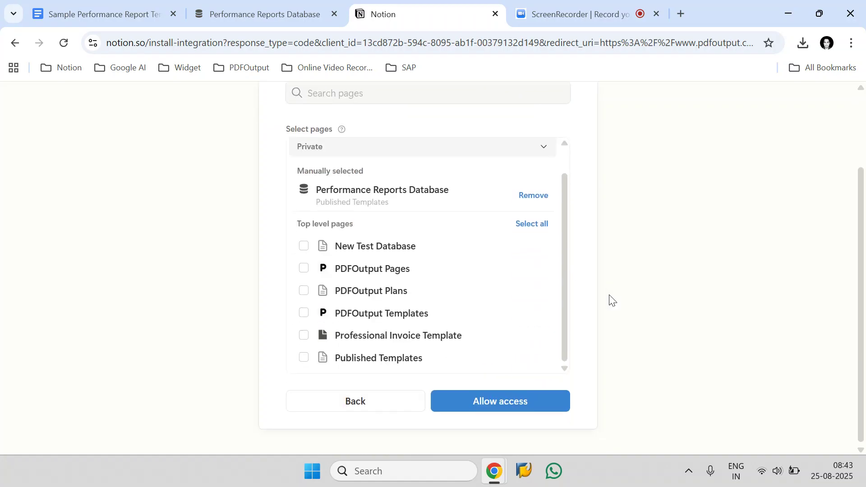
click(520, 412)
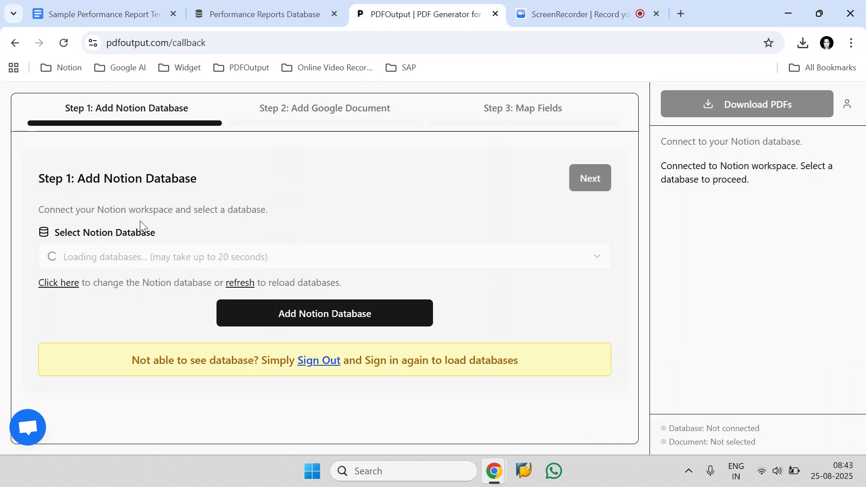
Reload PDFOutput, choose Performance Reports Database as the Notion database, and continue to adding the Google document
click(63, 43)
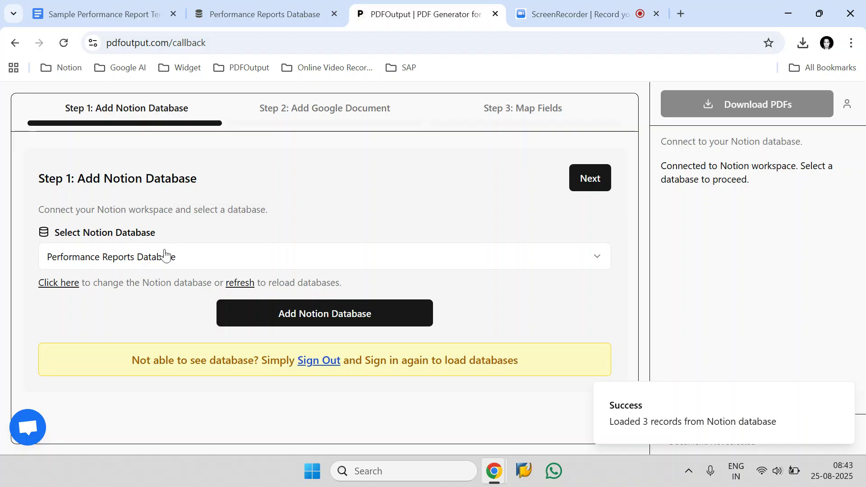
click(165, 255)
click(144, 294)
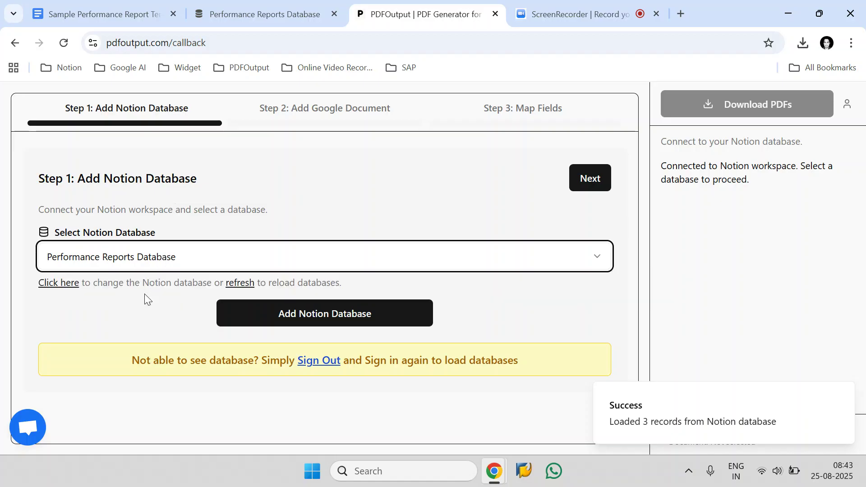
click(573, 177)
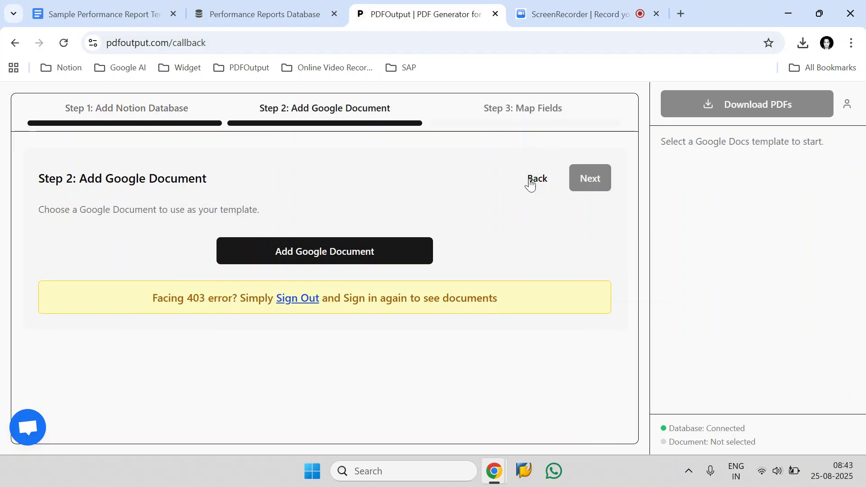
Start selecting a Google document in PDFOutput and copy the title "Sample Performance Report Template" from its Google Docs page
click(325, 261)
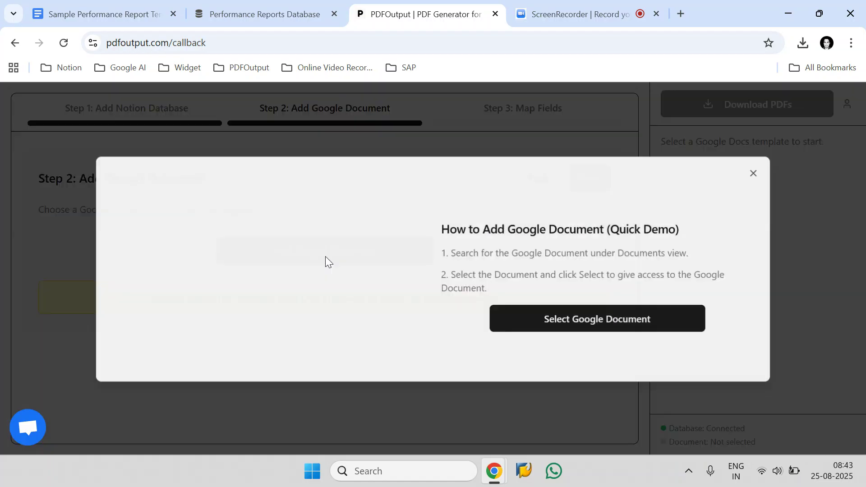
click(631, 311)
click(153, 14)
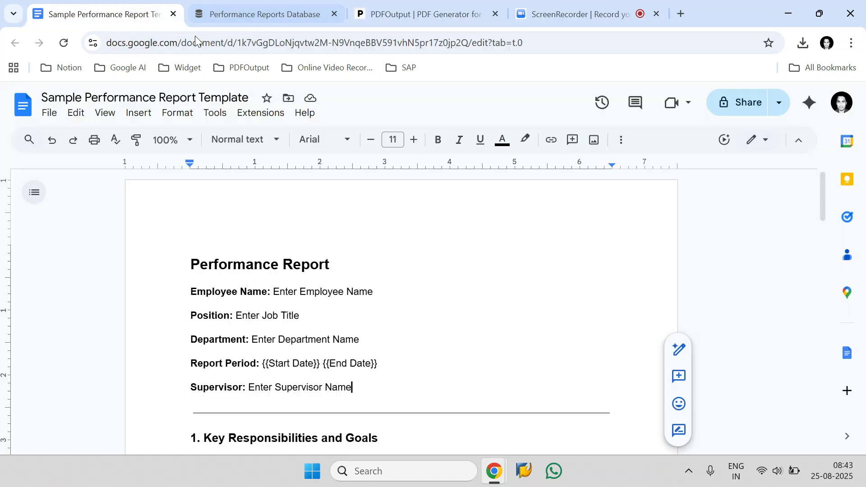
drag(247, 98, 39, 97)
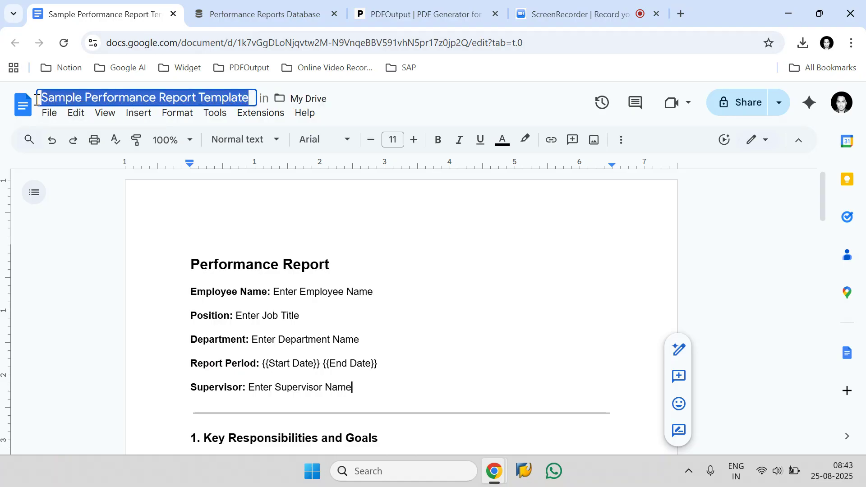
right_click(71, 95)
click(121, 198)
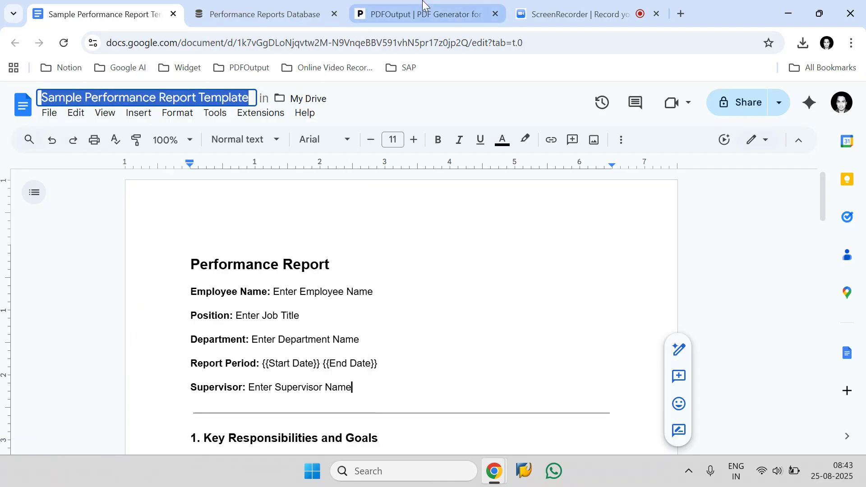
Search PDFOutput's Documents view for "Sample Performance Report Template", select it as the template, and dismiss the field mapping instructions
click(420, 13)
click(268, 159)
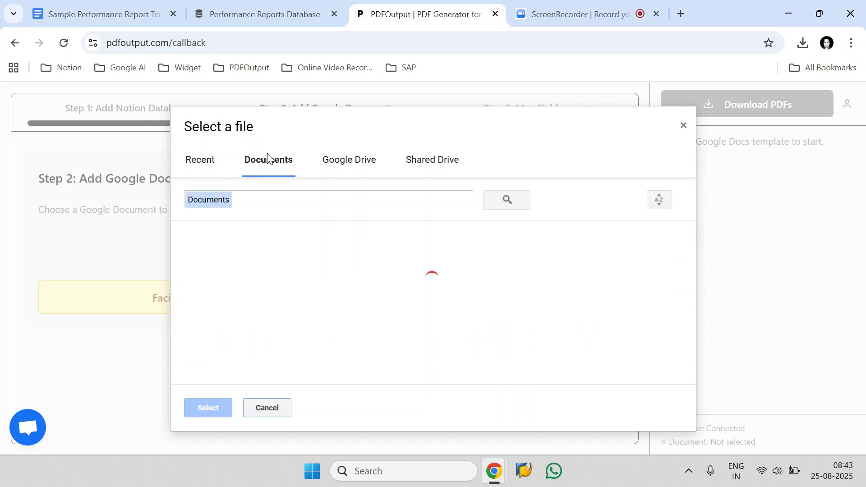
right_click(264, 203)
click(302, 301)
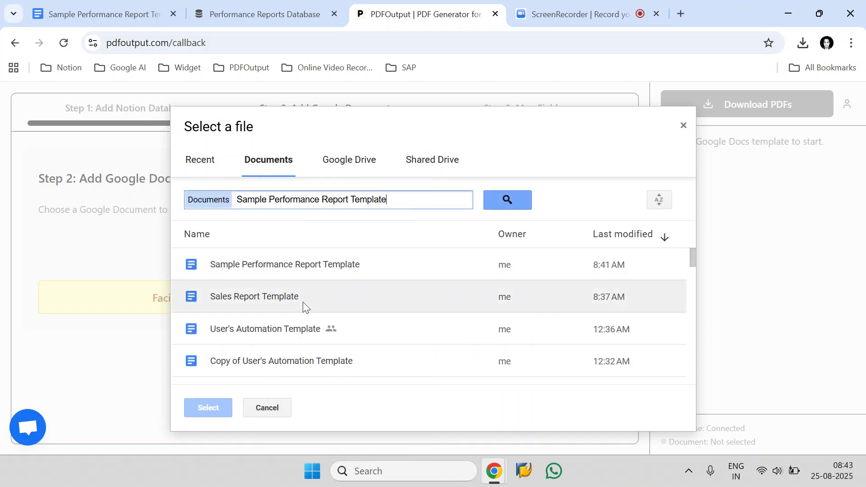
click(510, 204)
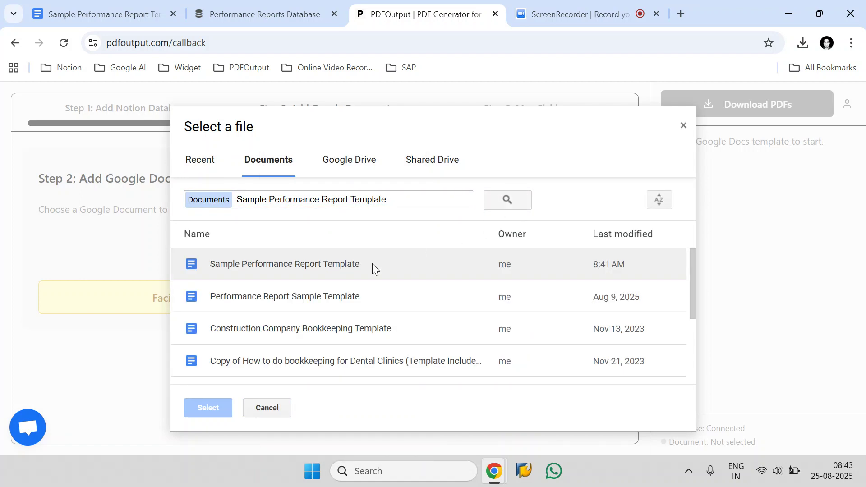
click(279, 266)
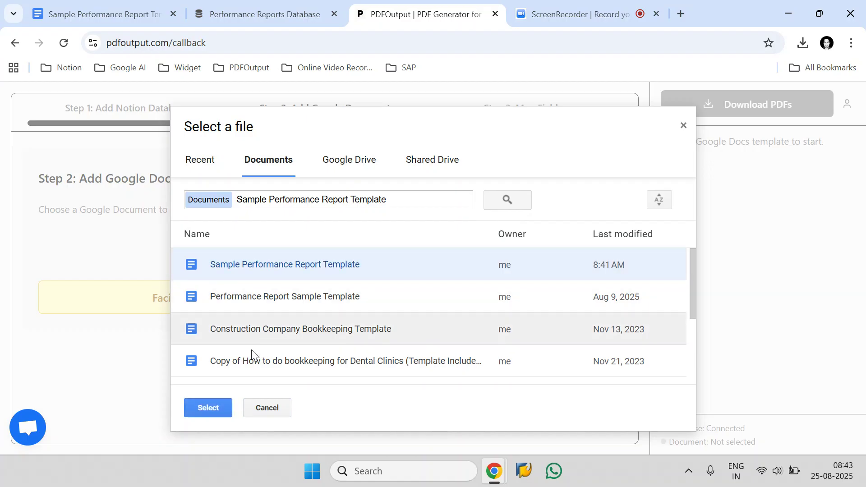
click(230, 406)
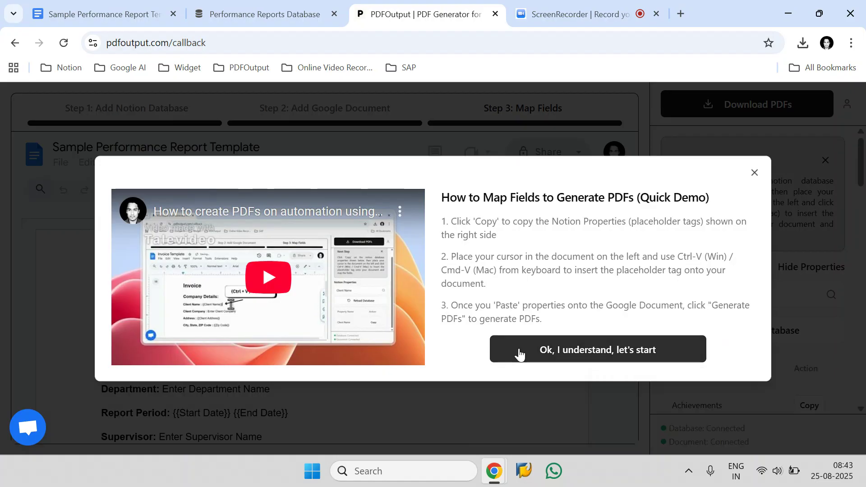
click(521, 353)
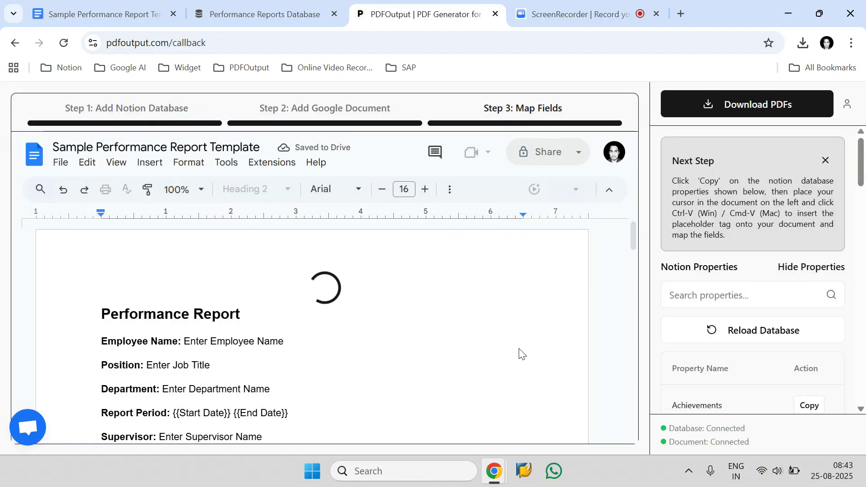
click(826, 160)
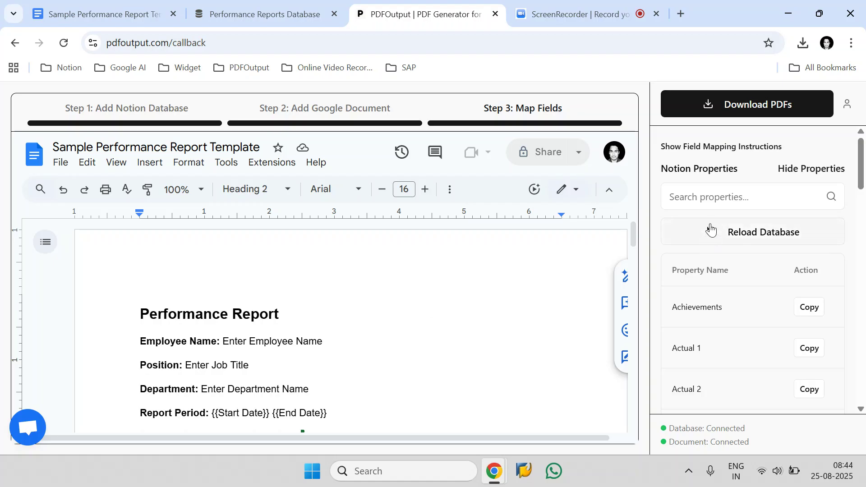
Find the Employee Name property and replace "Enter Employee Name" in the template's heading details with the {{Employee Name}} tag
drag(218, 341, 139, 344)
click(725, 198)
text(Employee)
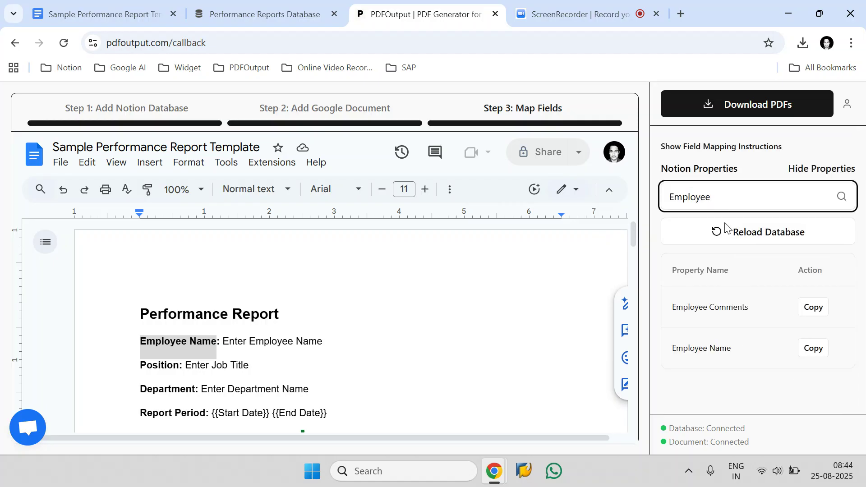
click(811, 352)
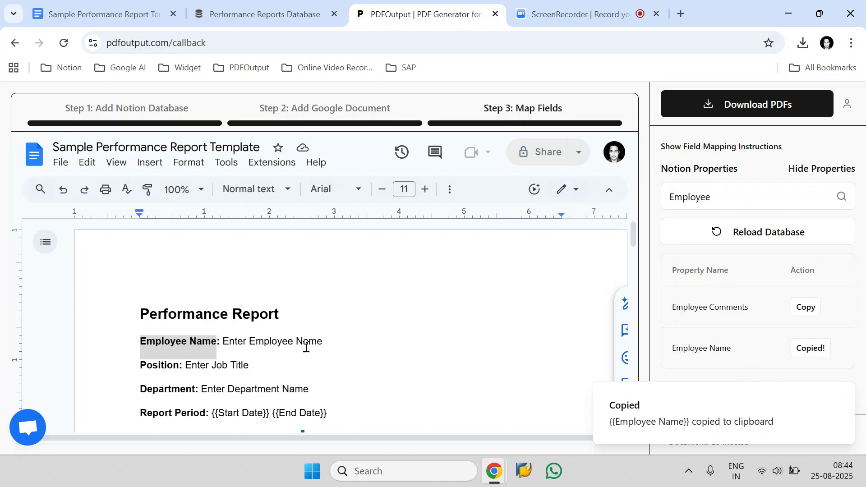
drag(323, 341, 222, 349)
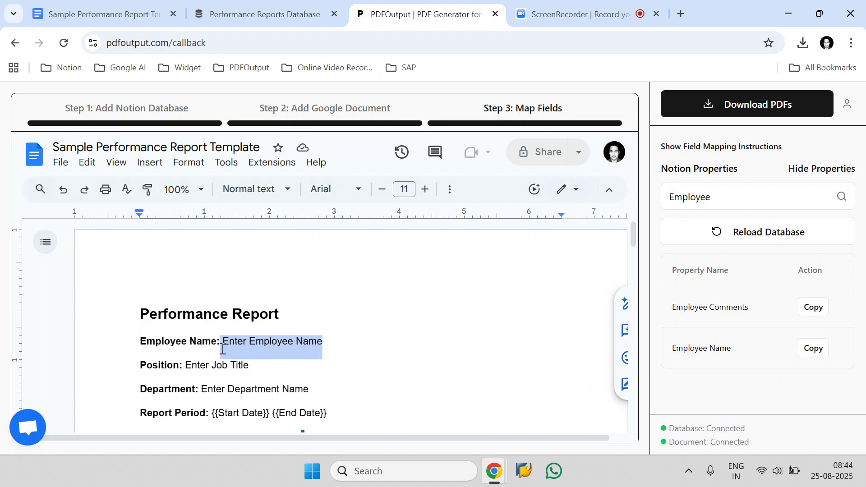
key(BackSpace)
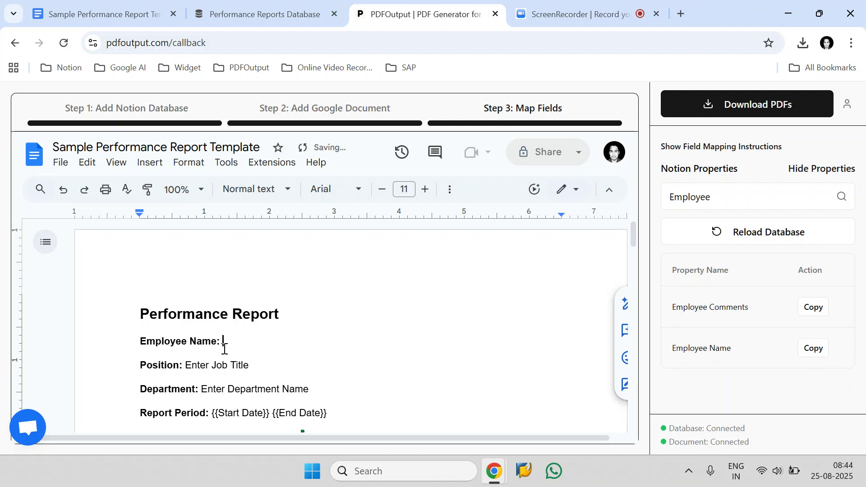
key(ctrl+v)
Find the Job Title property and replace "Enter Job Title" on the Position line with the {{Job Title}} tag
double_click(722, 199)
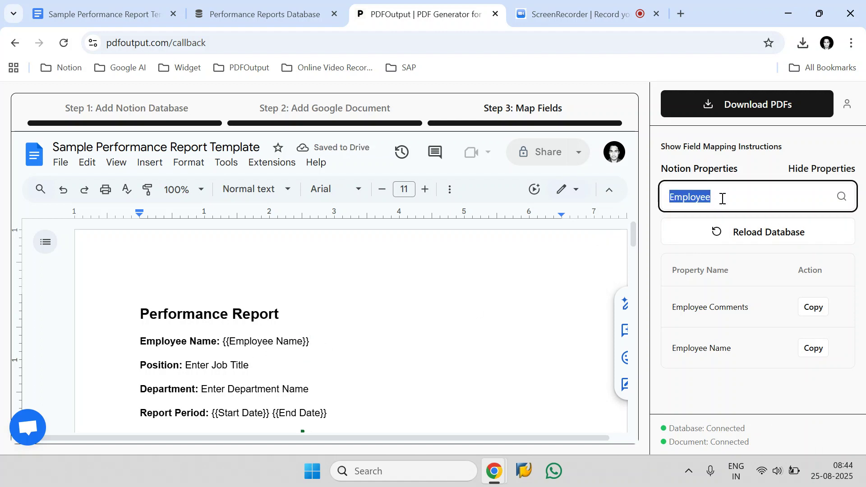
text(Job)
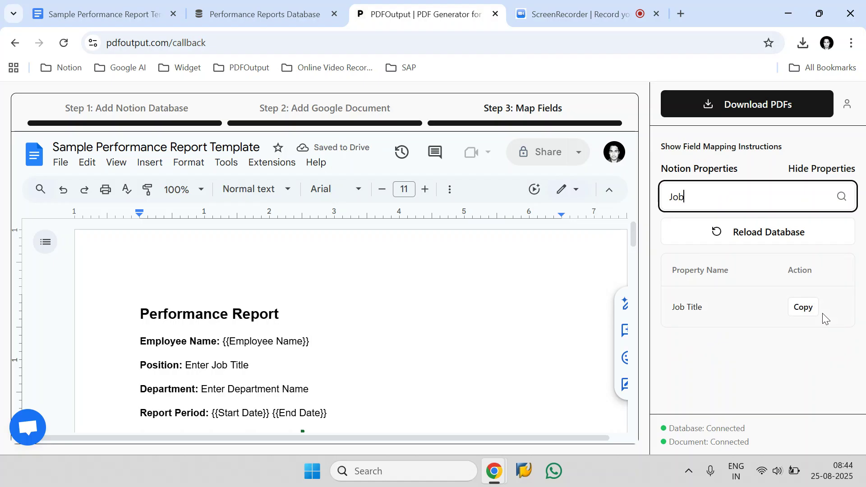
click(815, 311)
drag(251, 366, 189, 378)
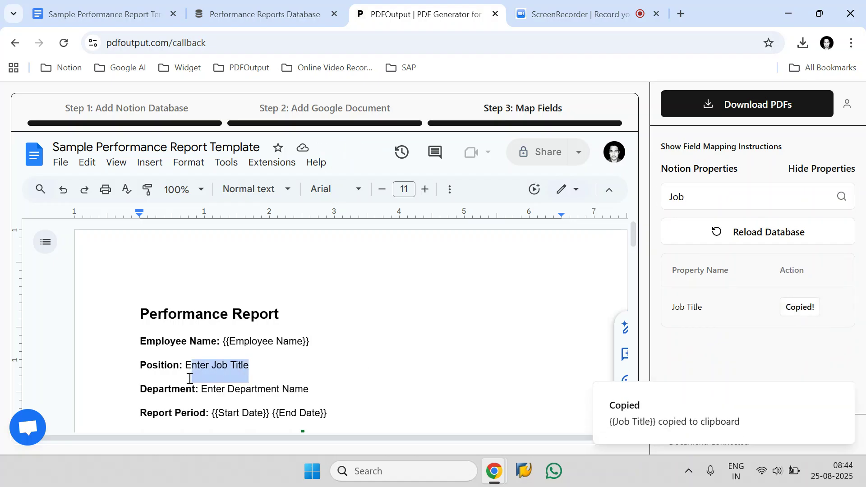
key(BackSpace)
key(BackSpace)
key(ctrl+v)
Find the Department Name property and replace "Enter Department Name" on the Department line with the {{Department Name}} tag
click(746, 206)
key(ctrl+a)
text(De)
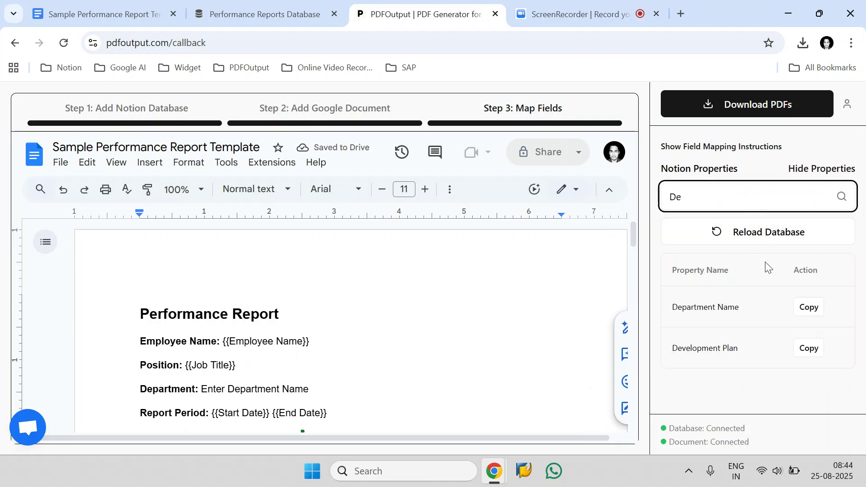
click(809, 307)
drag(310, 389, 205, 393)
key(ctrl+v)
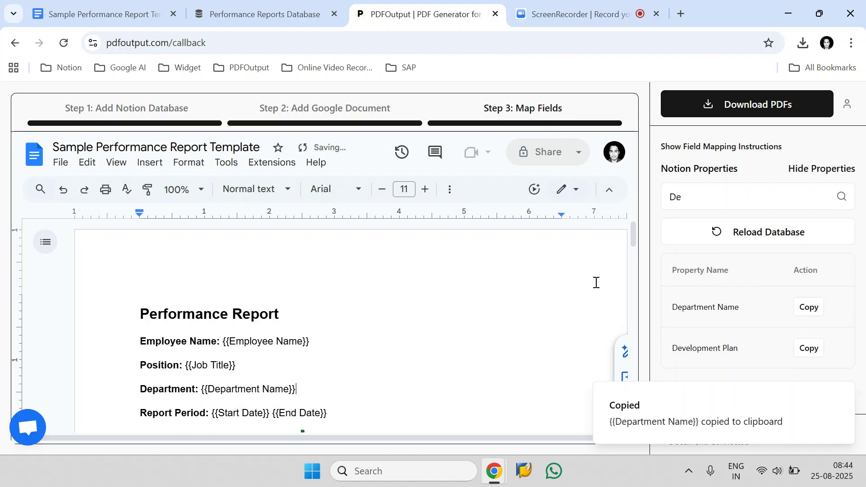
Find the Supervisor Name property and replace "Enter Supervisor Name" on the Supervisor line with the {{Supervisor Name}} tag
scroll(346, 328, down, 2)
click(706, 190)
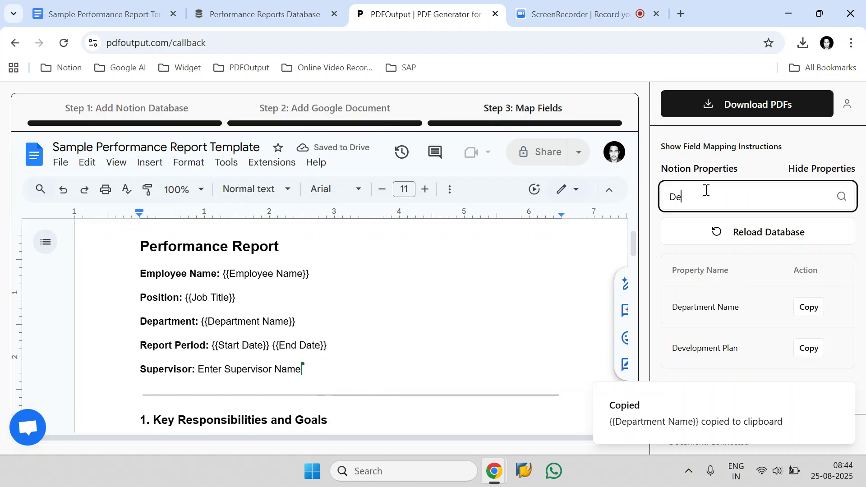
key(BackSpace)
key(BackSpace)
text(Super)
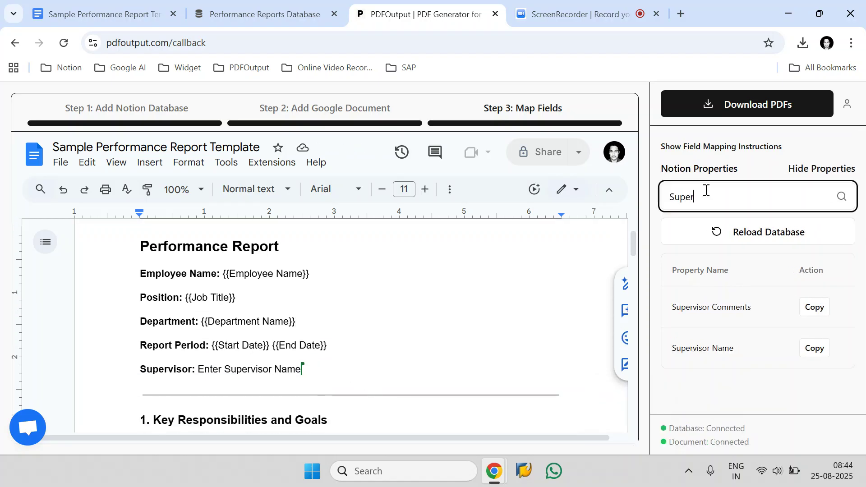
click(818, 354)
click(305, 367)
drag(305, 368, 211, 369)
key(BackSpace)
key(BackSpace)
key(BackSpace)
key(ctrl+v)
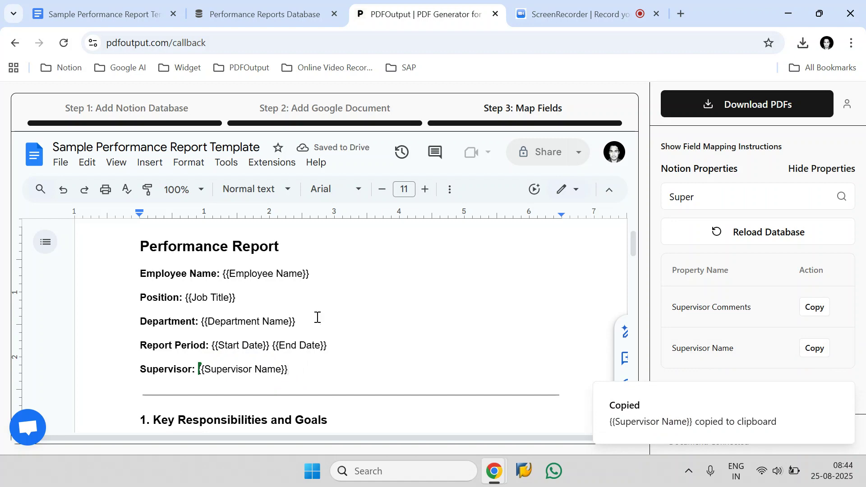
Review the template's remaining sections through to the signature lines and return to the heading details
scroll(318, 310, down, 12)
scroll(320, 307, down, 6)
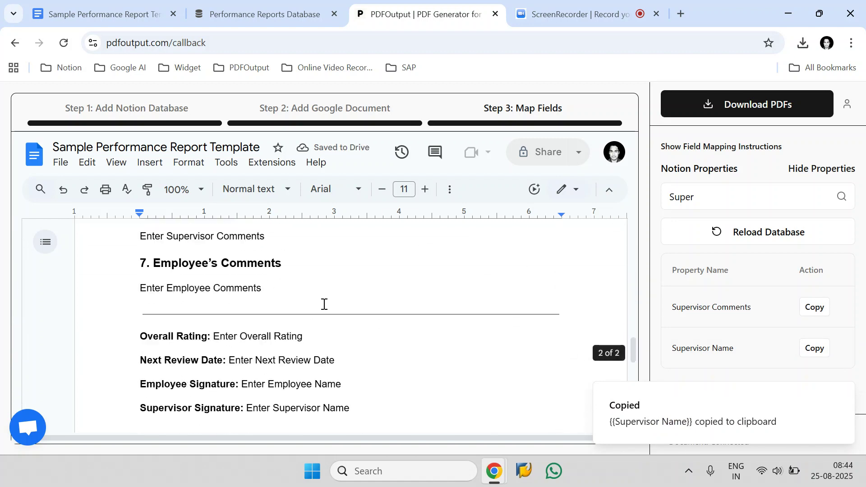
scroll(313, 332, up, 5)
scroll(311, 337, up, 12)
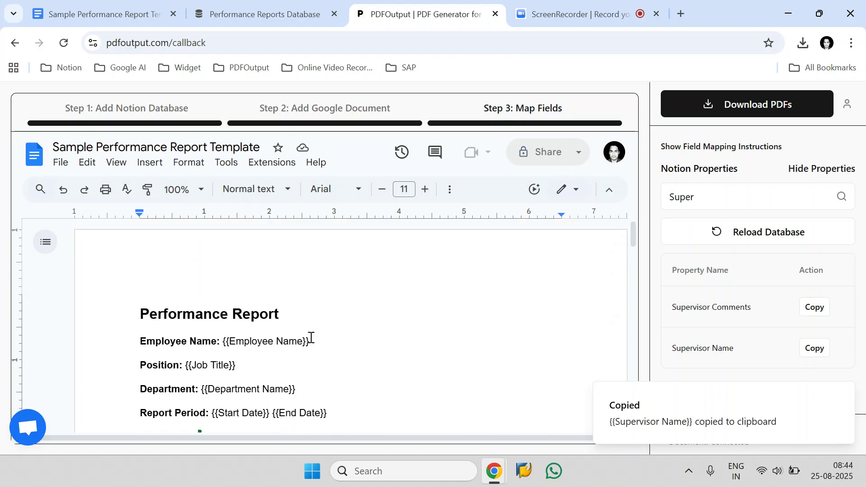
scroll(318, 320, down, 2)
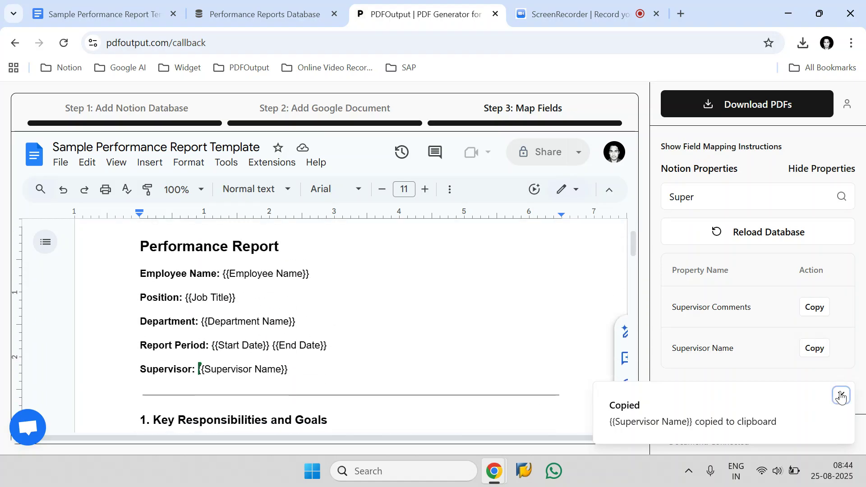
Open the PDF download settings, keeping All Rows as the export range, and check the rows in the Notion database
click(758, 112)
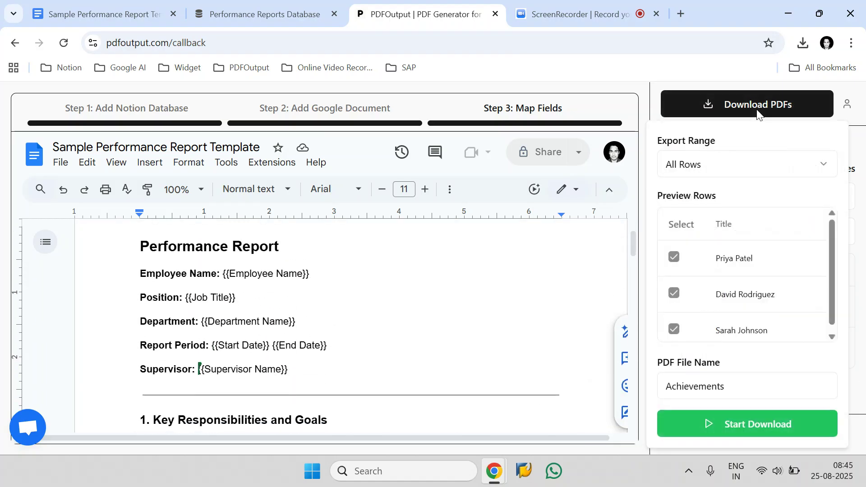
click(720, 178)
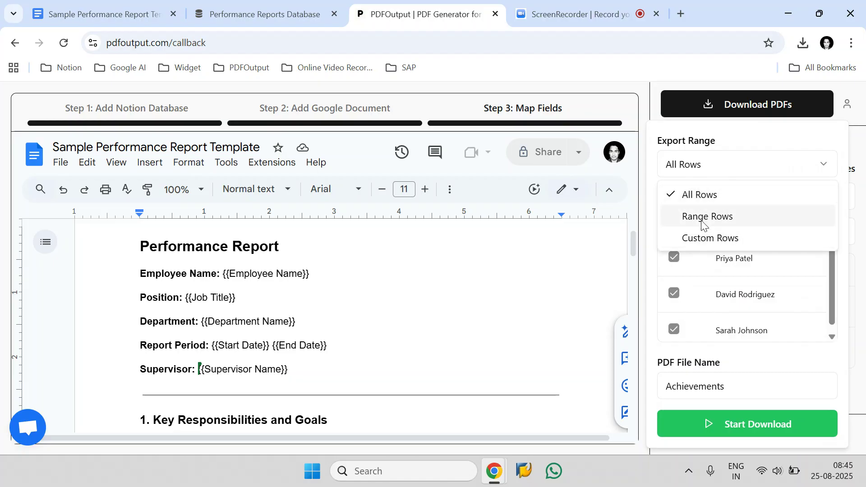
click(722, 138)
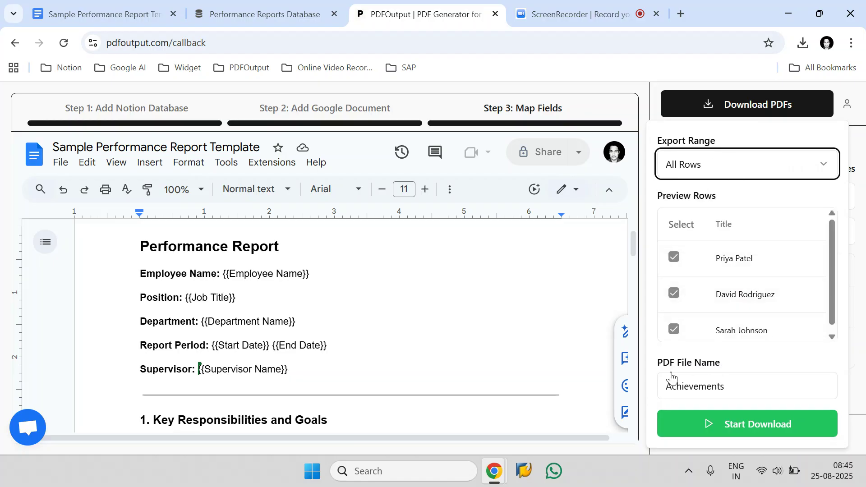
click(261, 14)
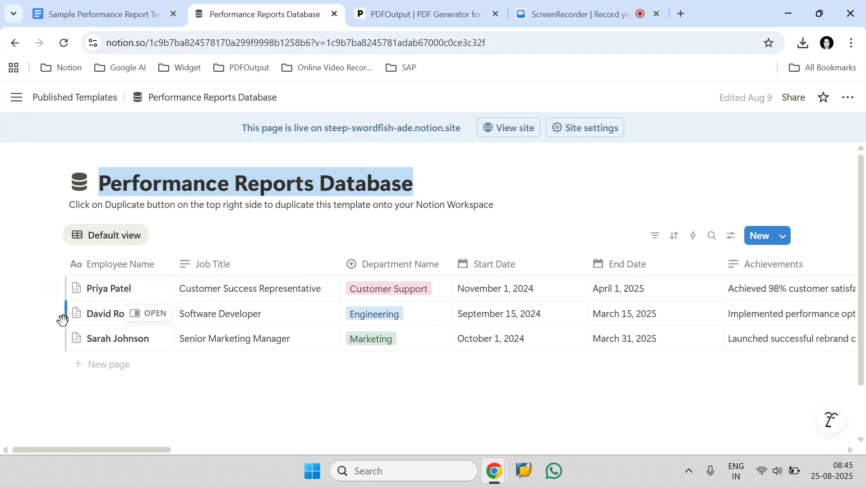
click(420, 14)
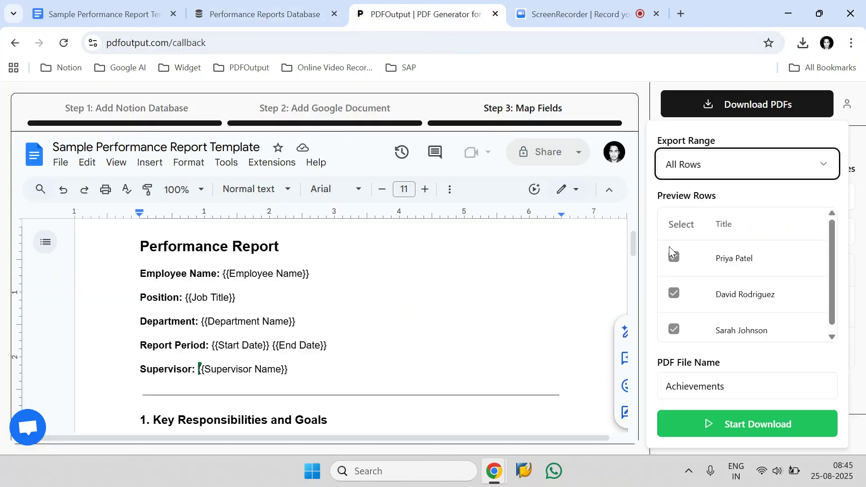
Use the Employee Name property as the PDF file name and start the download, checking the Notion records while the PDFs generate
click(719, 389)
scroll(725, 356, down, 5)
click(728, 306)
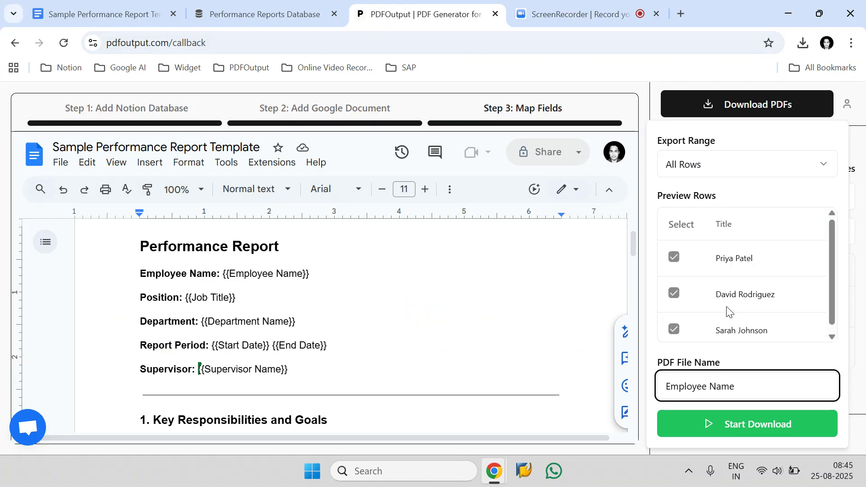
click(810, 419)
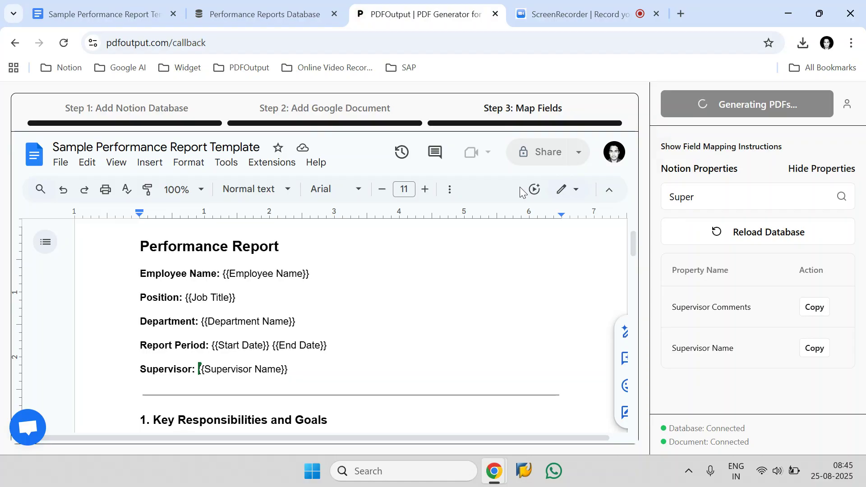
click(283, 5)
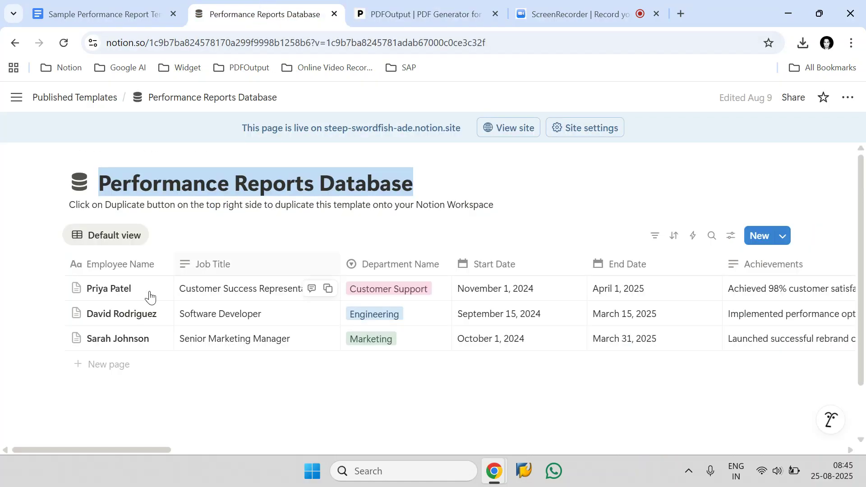
click(382, 9)
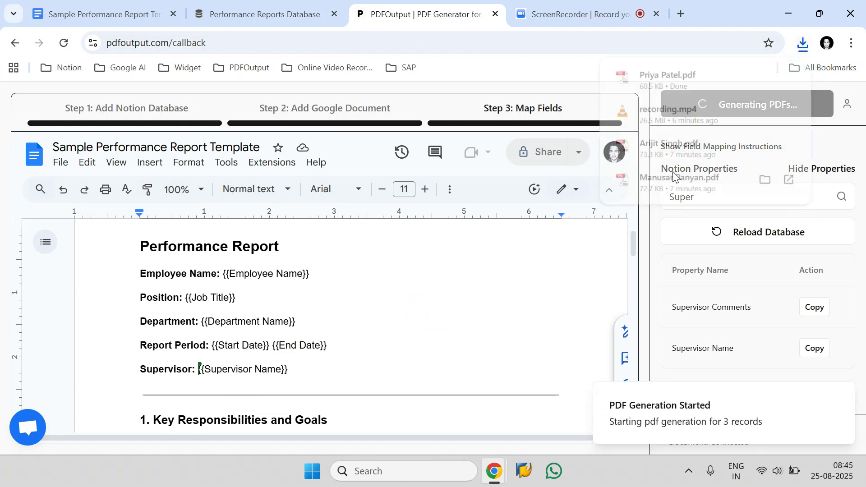
Open the Downloads folder in File Explorer and check the generated PDFs against the employee rows in the Notion database
click(767, 76)
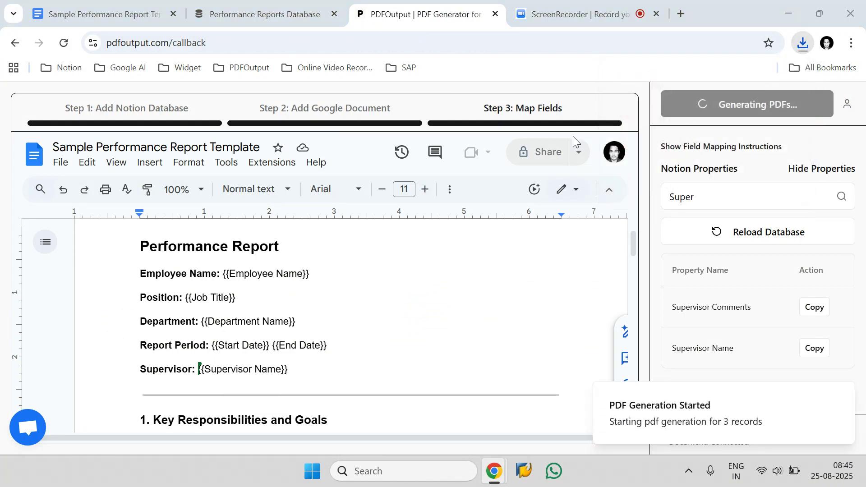
click(273, 149)
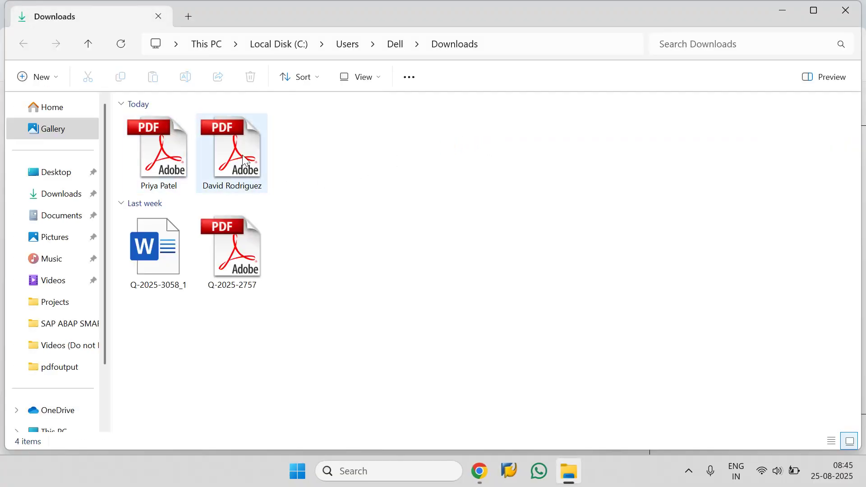
mouse_move(479, 471)
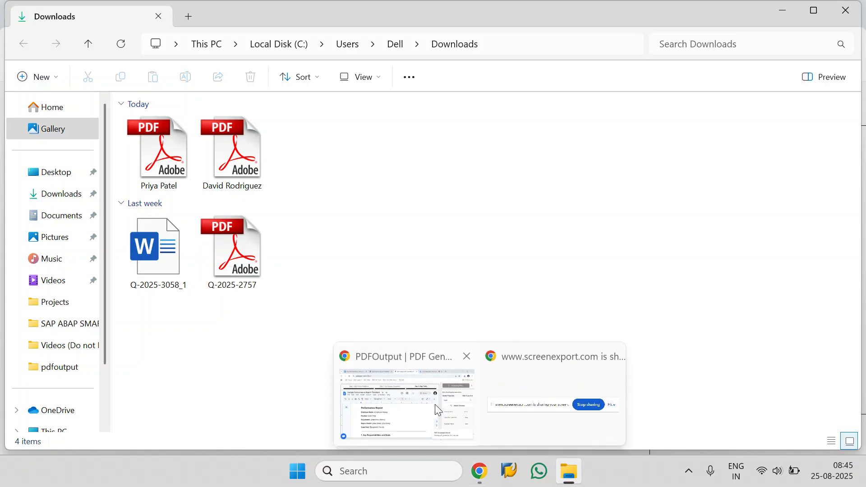
click(435, 404)
click(266, 14)
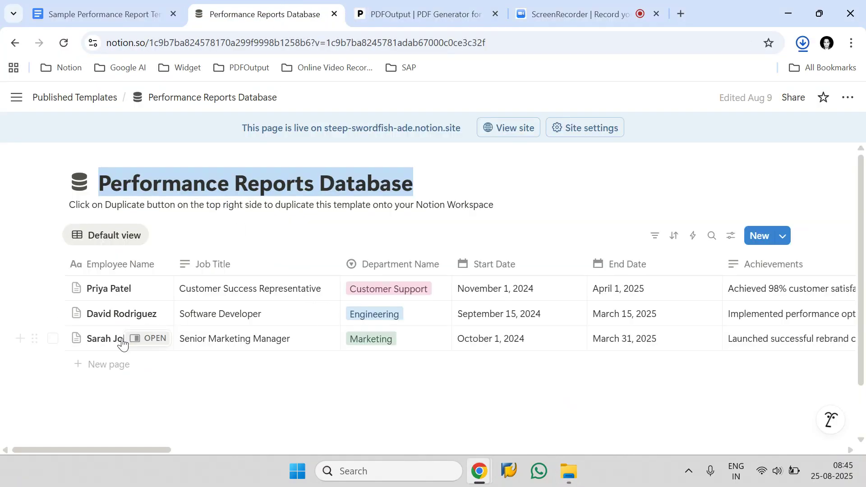
click(568, 472)
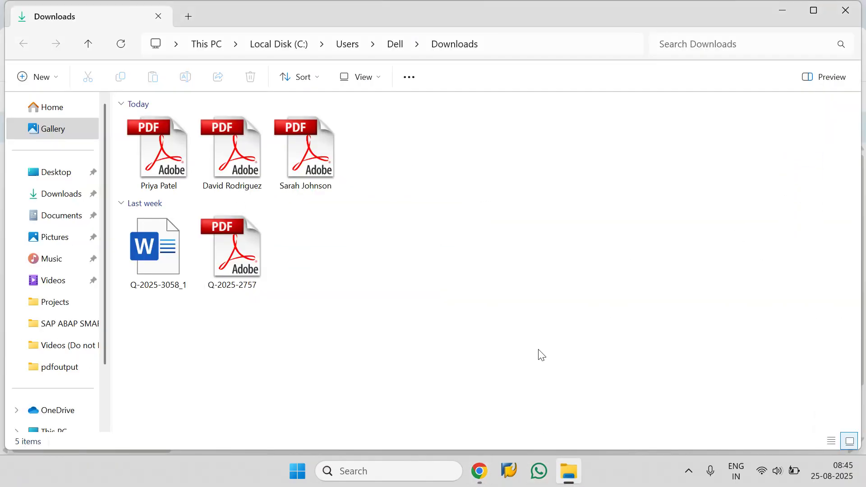
drag(390, 153, 201, 158)
click(424, 163)
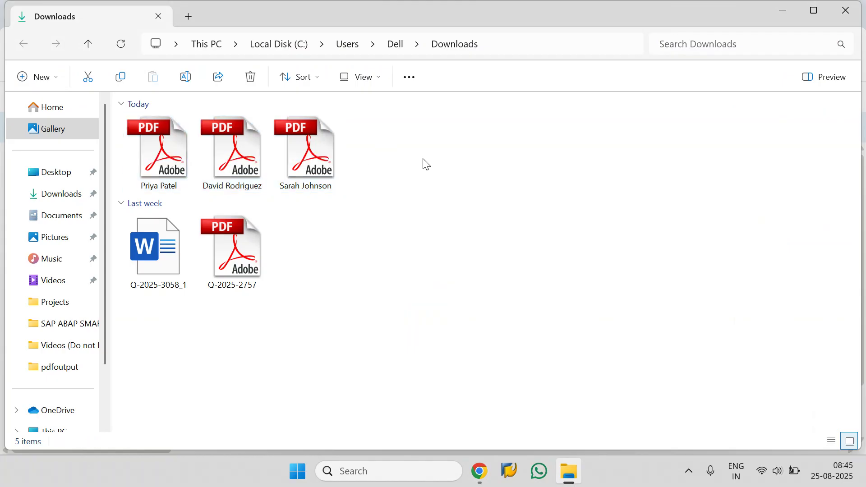
Open each of today's downloaded report PDFs in Adobe Reader, checking the heading details from Employee Name to Supervisor
double_click(278, 141)
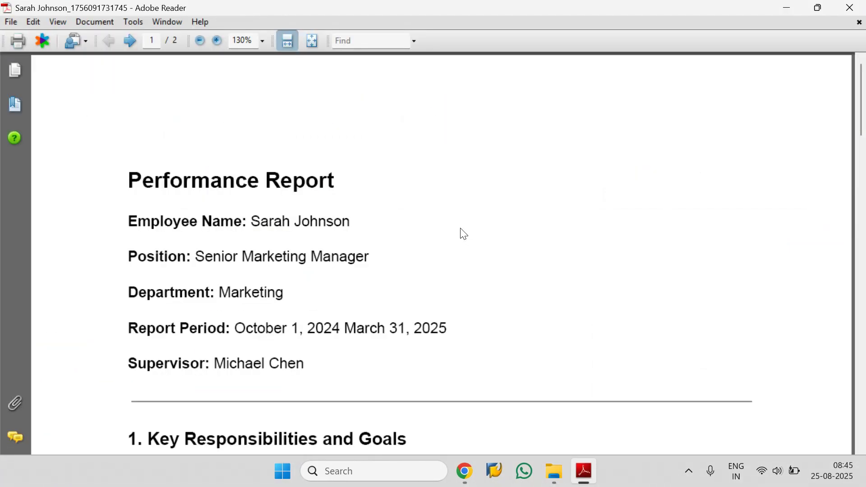
drag(311, 366, 147, 225)
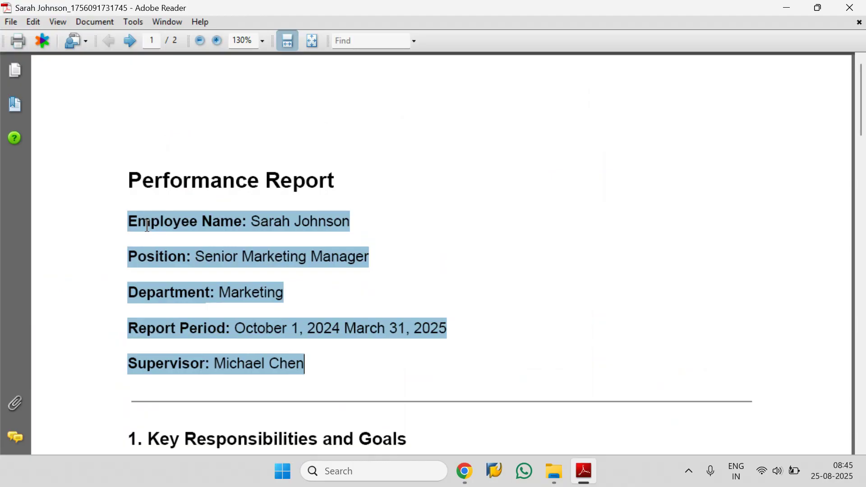
click(554, 471)
click(251, 169)
double_click(251, 169)
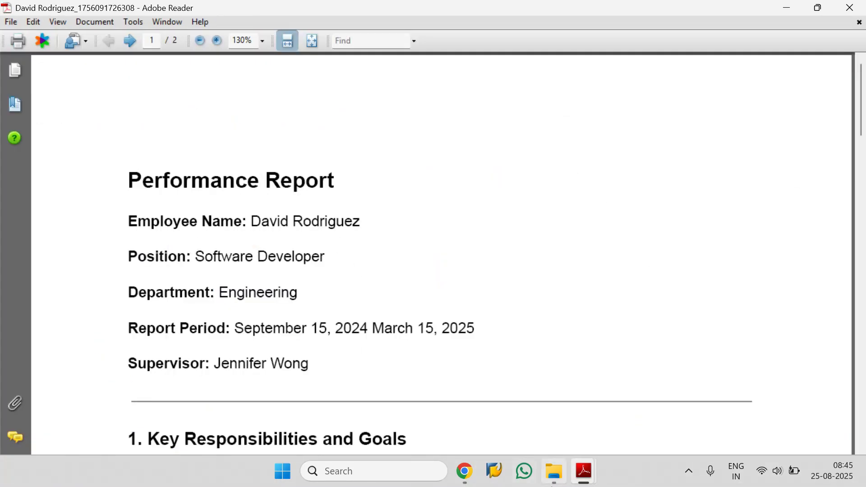
click(554, 471)
double_click(167, 158)
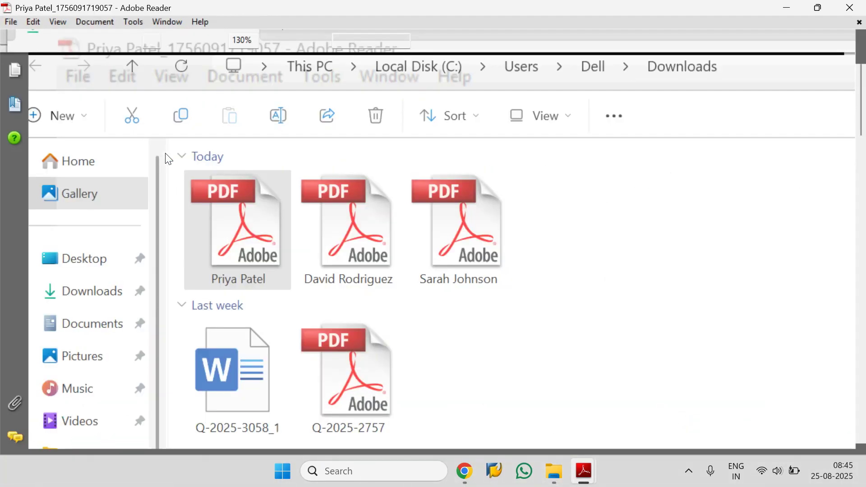
Compare the open report PDFs with one another and with the records in the Notion Performance Reports Database
mouse_move(579, 471)
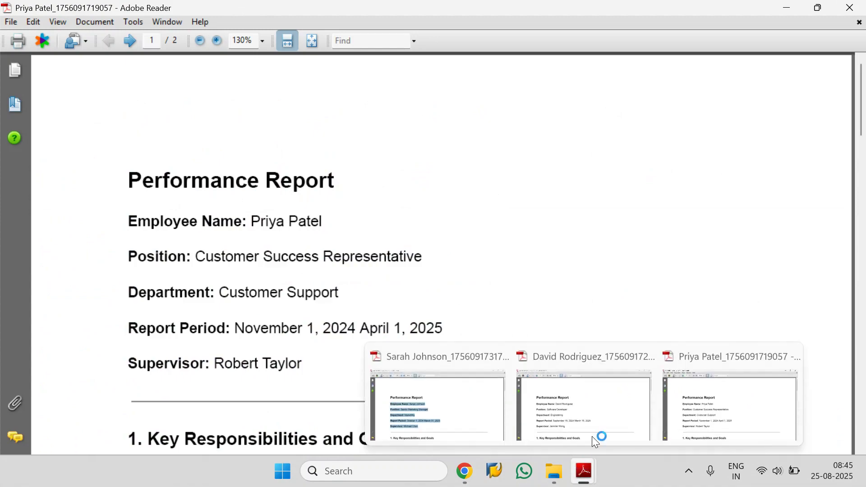
mouse_move(551, 405)
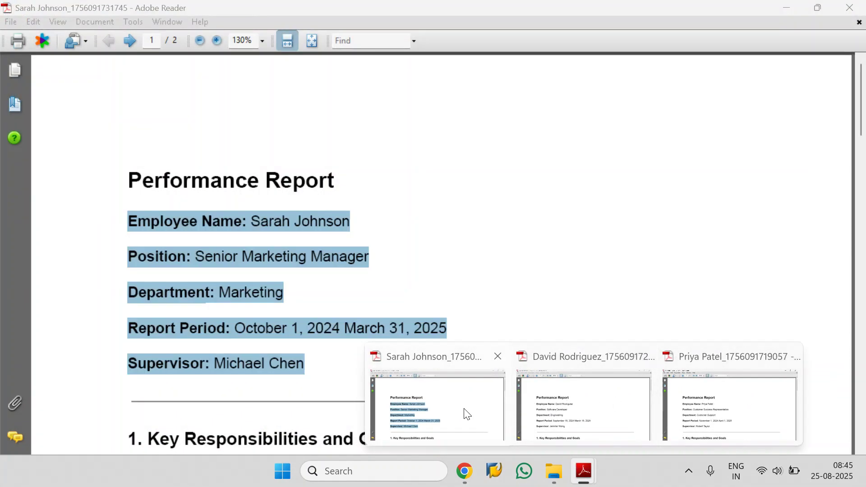
click(713, 408)
mouse_move(453, 486)
click(396, 397)
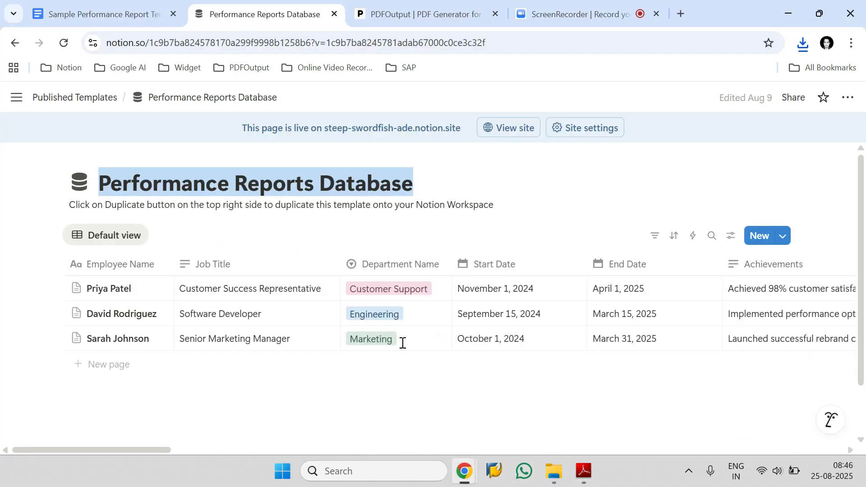
Return to the PDFOutput mapping page and view the support chat, closing it without sending a message
click(383, 20)
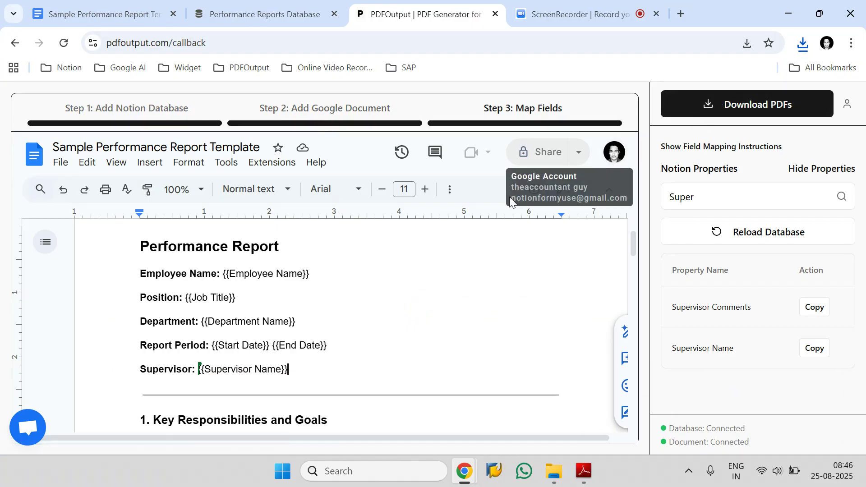
click(27, 427)
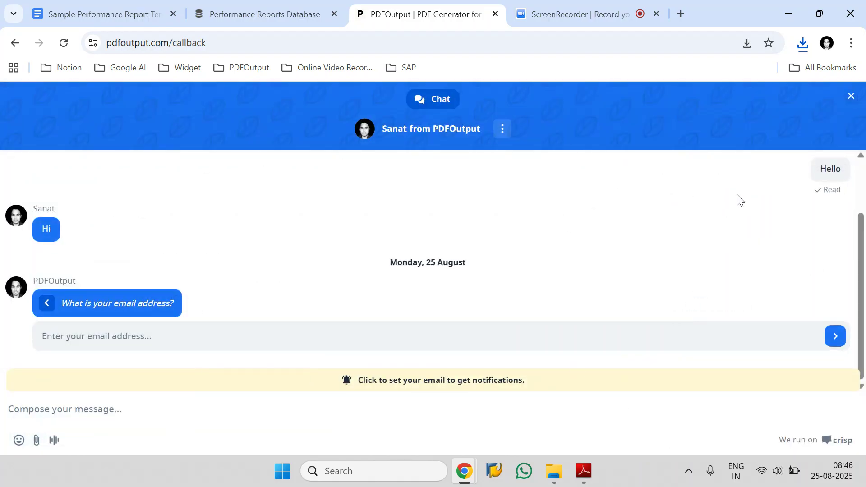
click(851, 96)
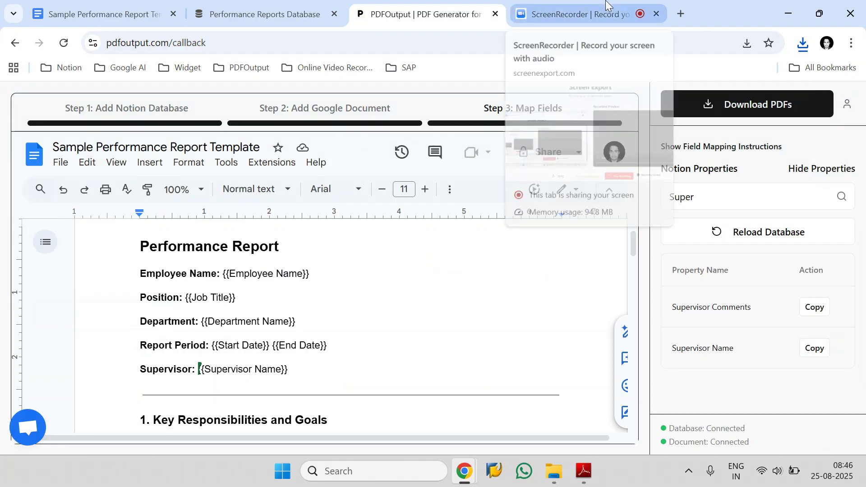